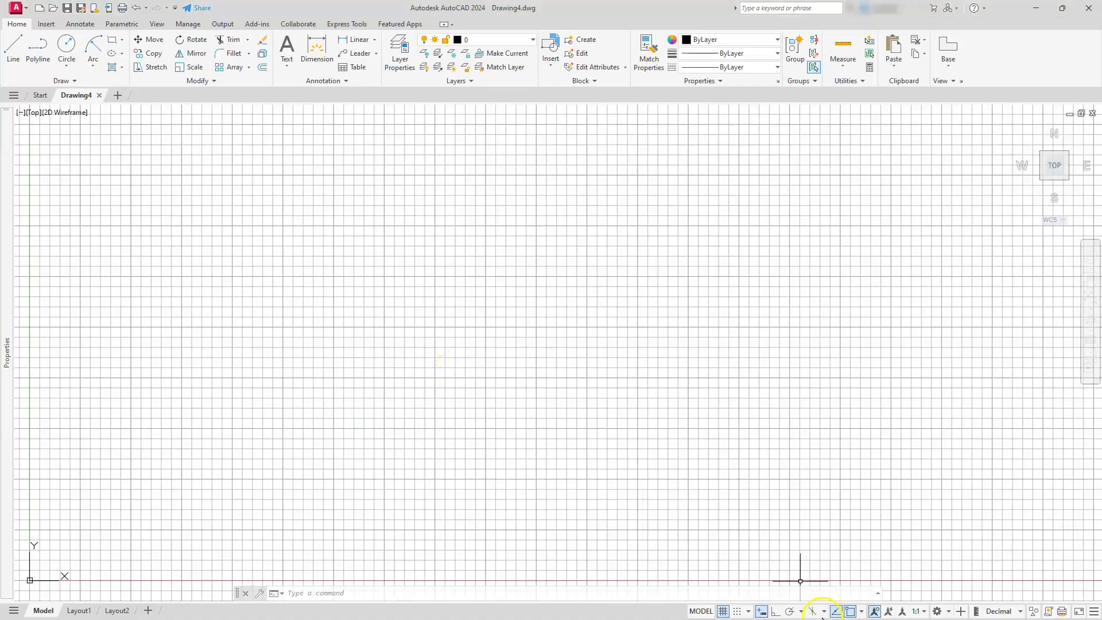
Step: Turn the drawing grid off and switch Ortho mode on
click(724, 612)
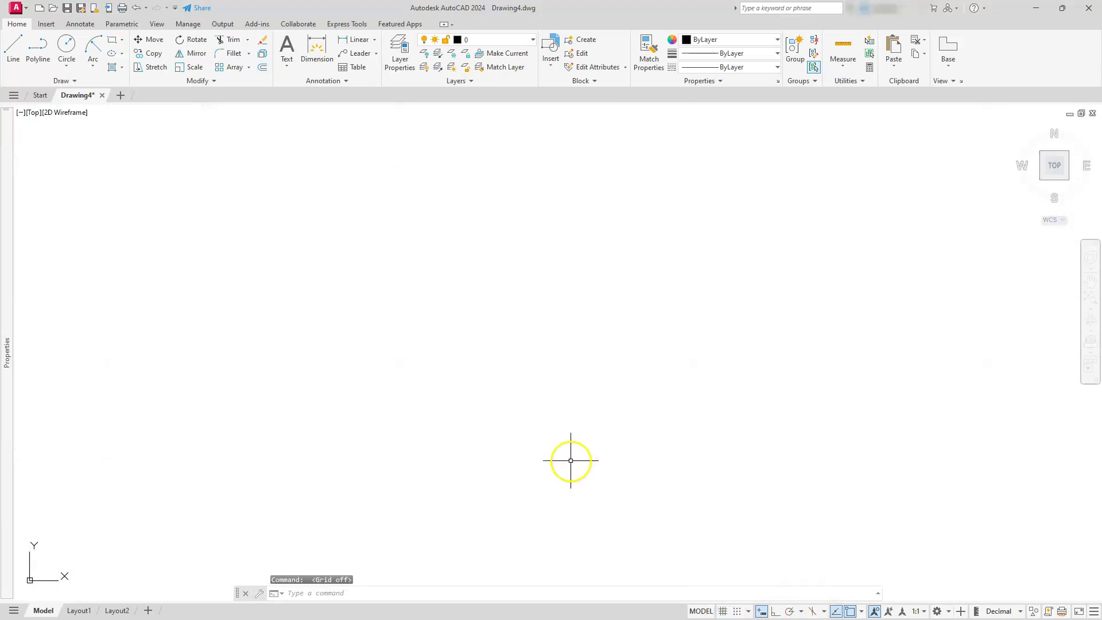
click(776, 612)
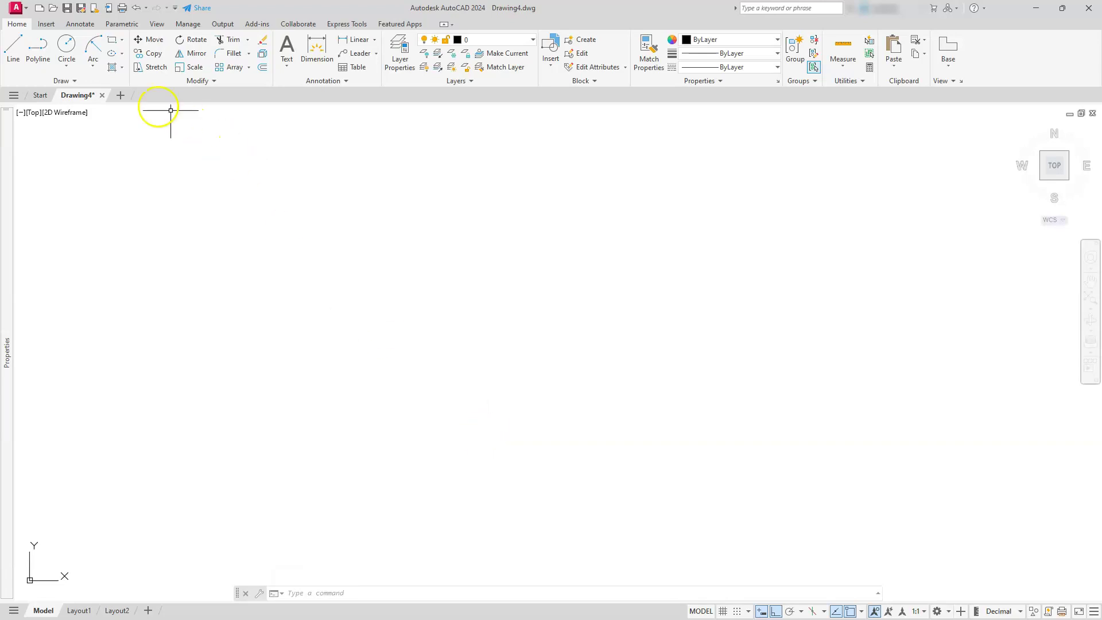
Step: Draw a 70-diameter circle with Center, Diameter and zoom to extents
click(64, 67)
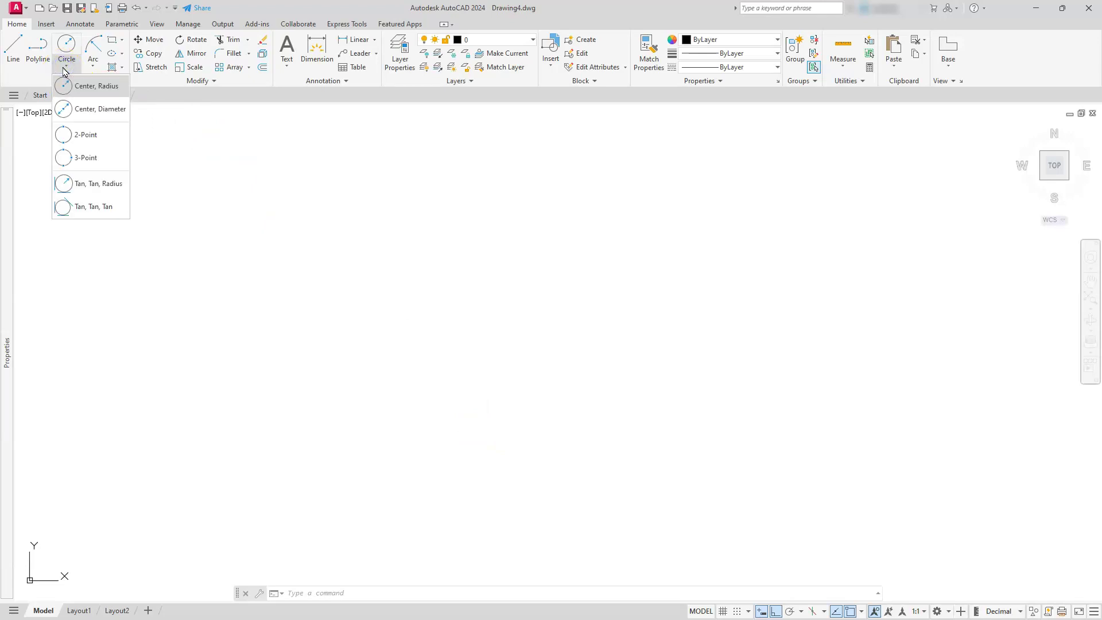
click(83, 112)
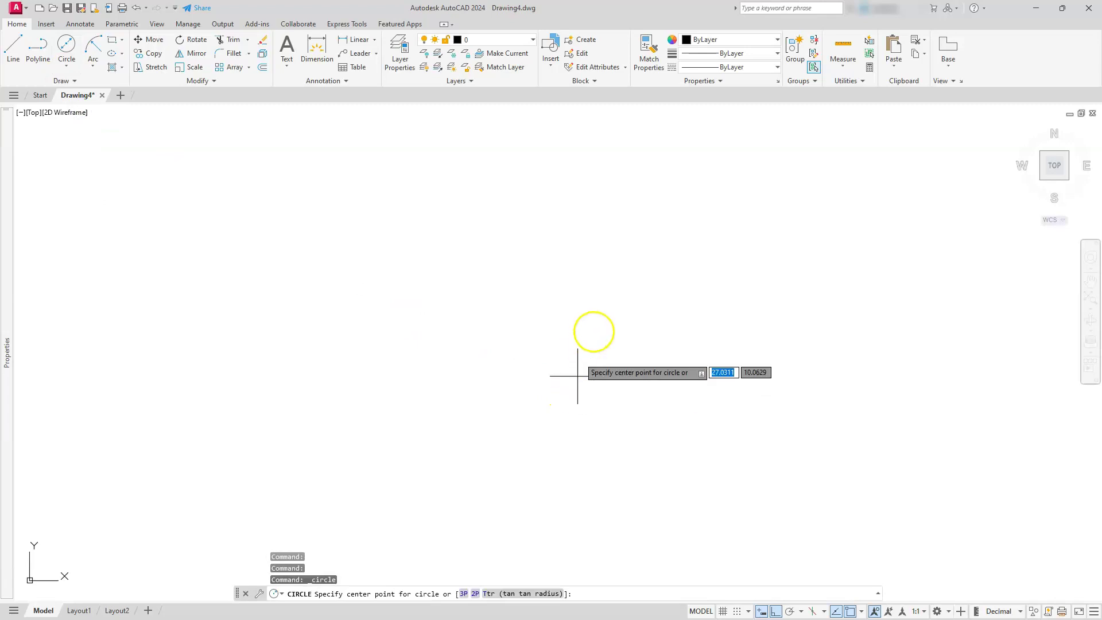
click(555, 316)
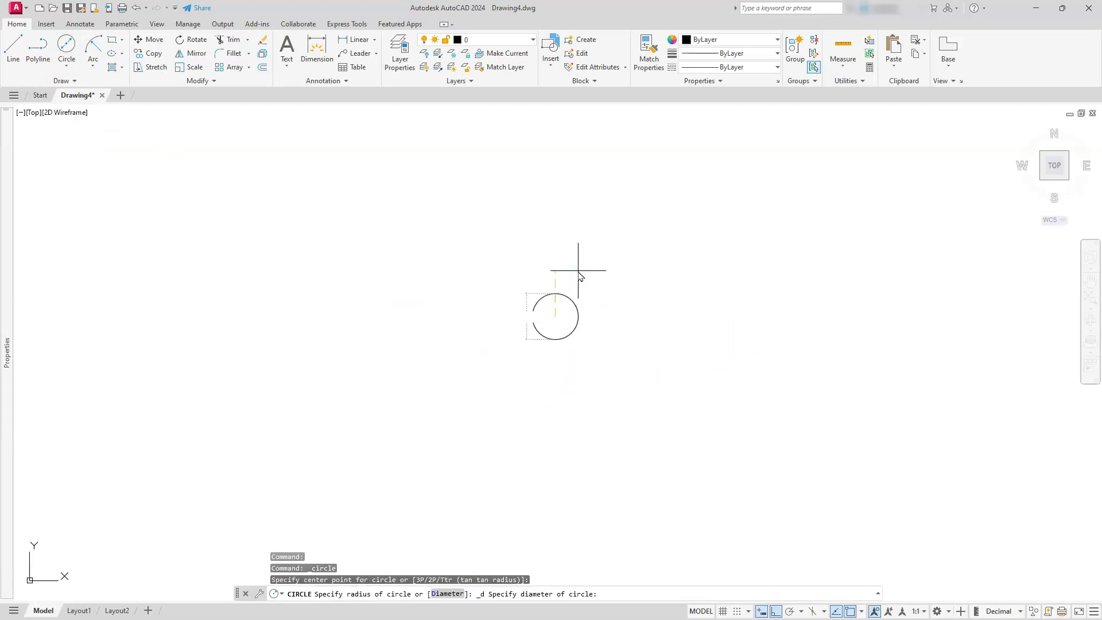
text(70)
key(Return)
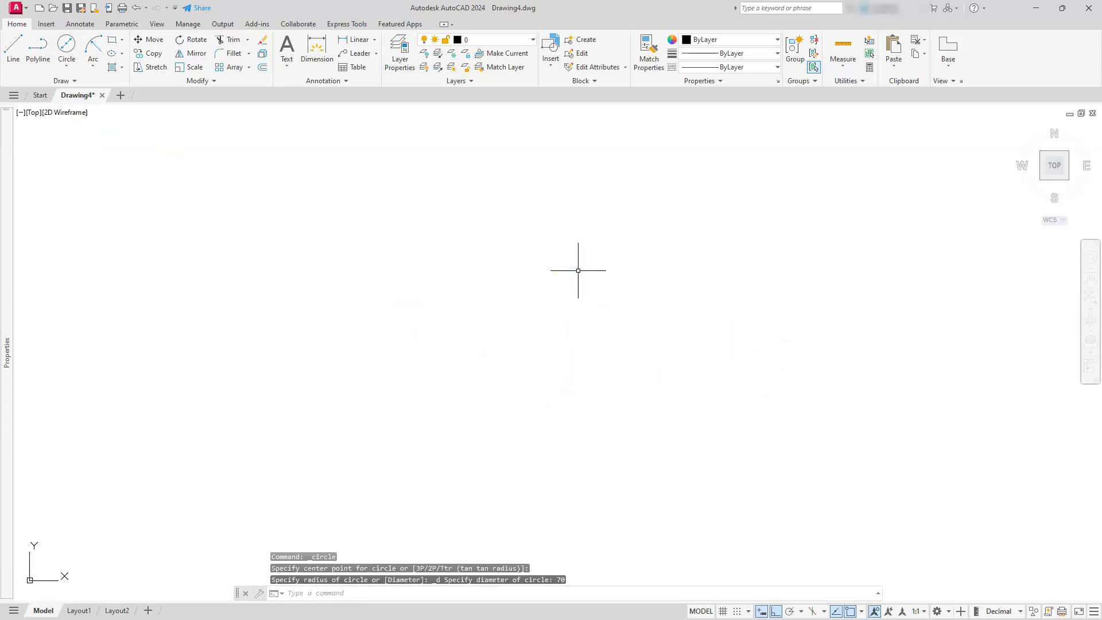
click(1091, 303)
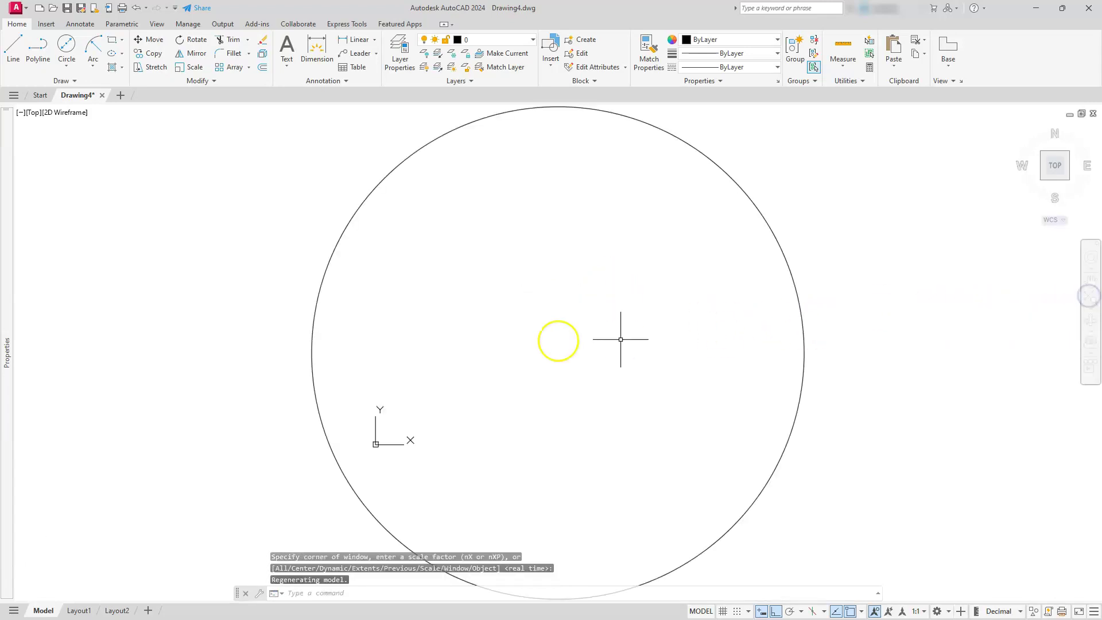
Step: Draw a 100-diameter circle snapped to the 70 circle's centre
click(67, 59)
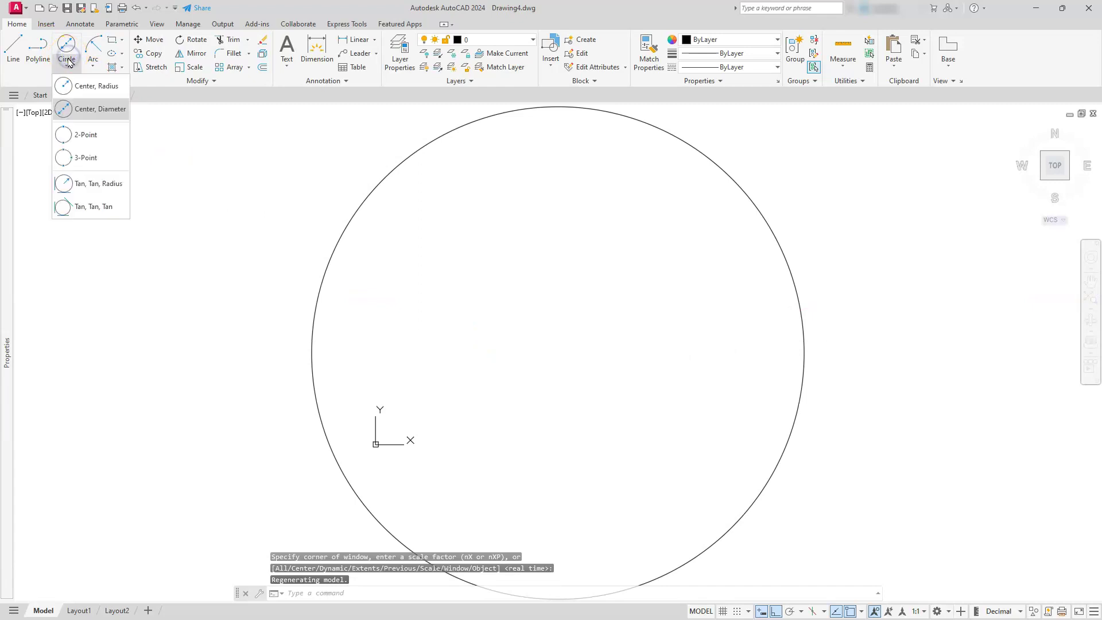
click(81, 110)
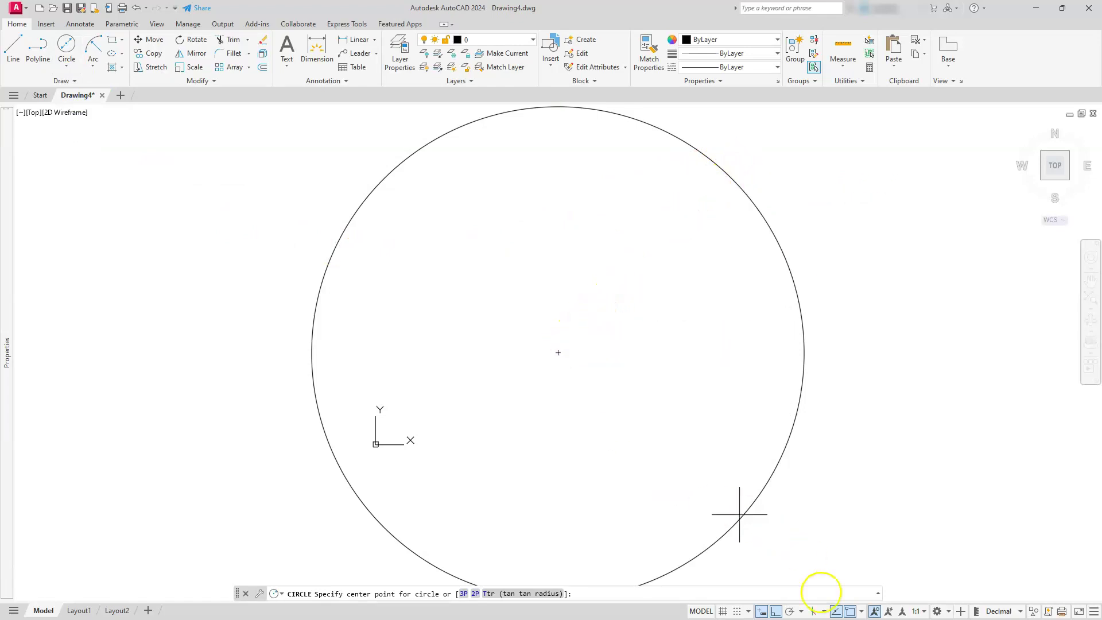
click(862, 612)
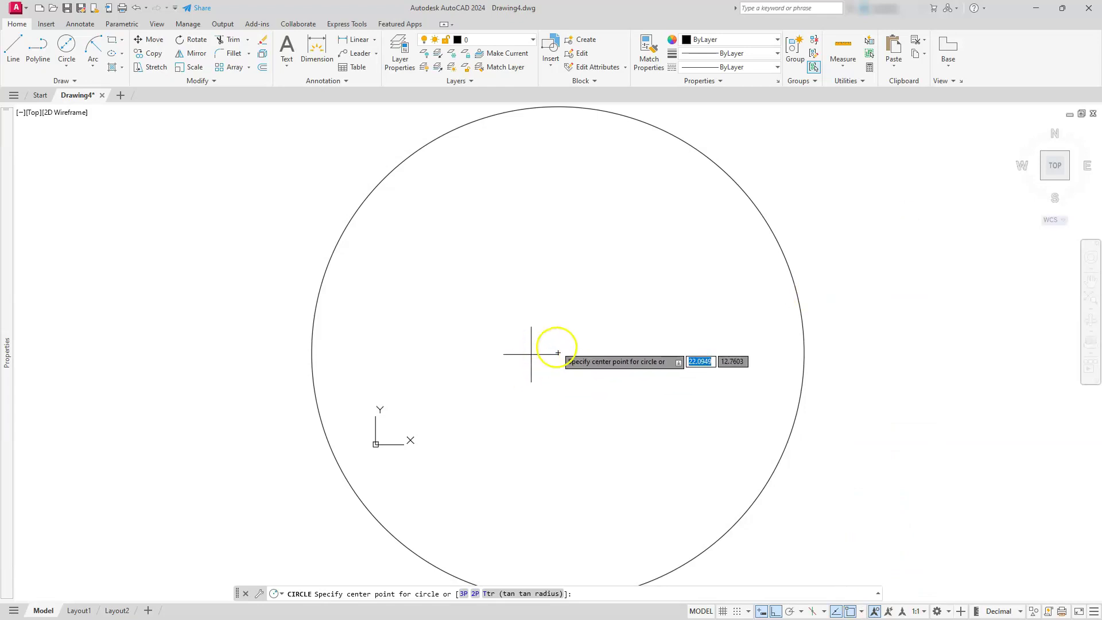
click(558, 353)
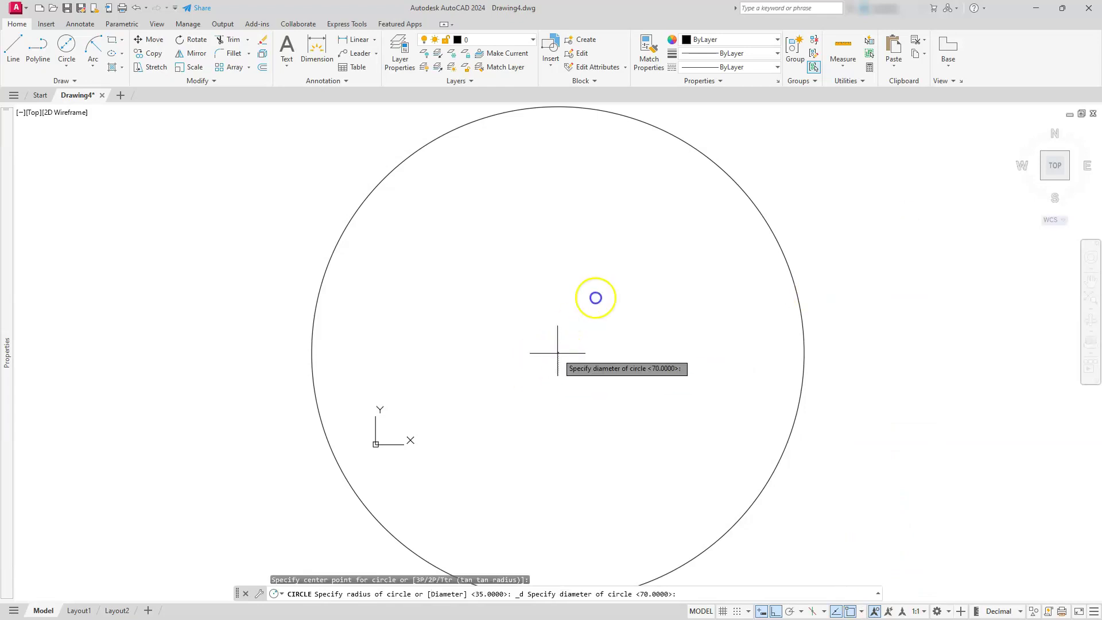
text(100)
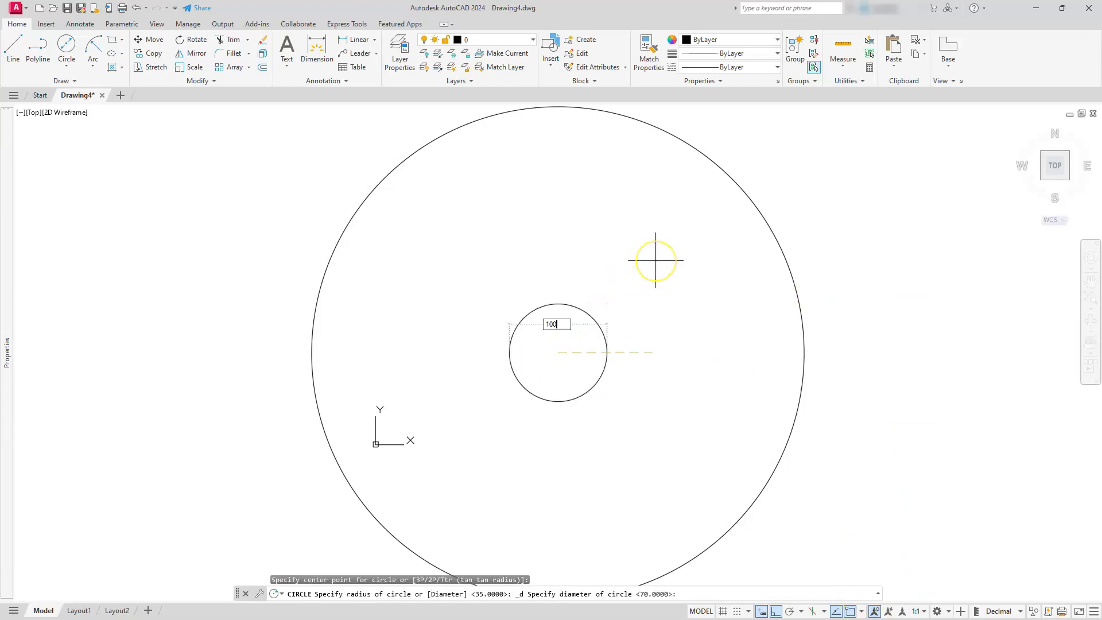
key(Return)
scroll(656, 254, down, 6)
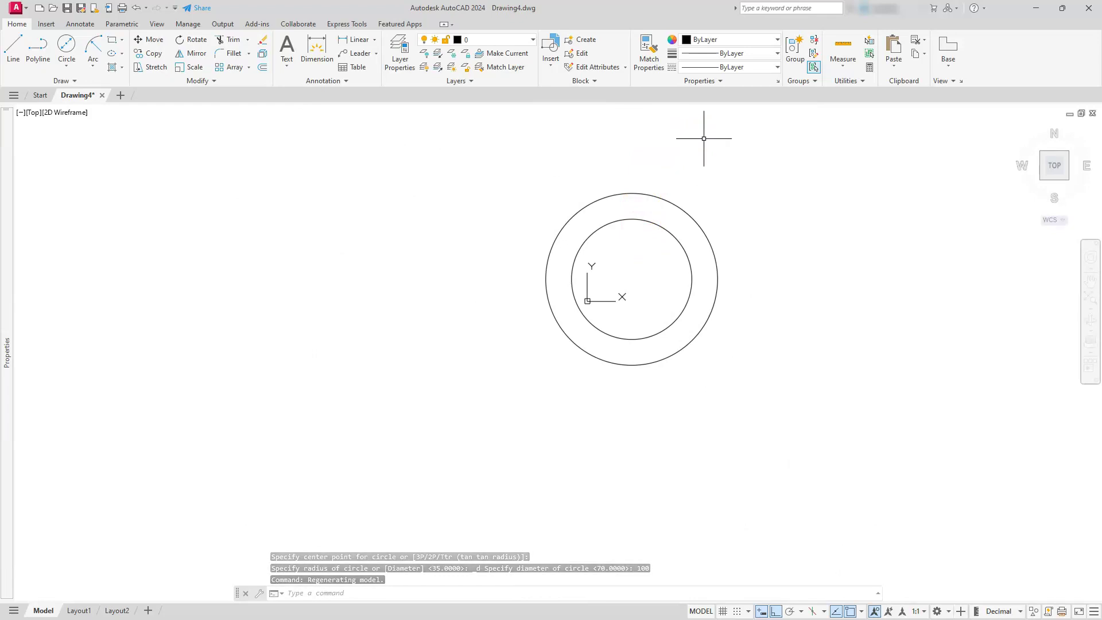
Step: Draw a 200-diameter circle on the shared centre of the 70 and 100 circles
click(68, 60)
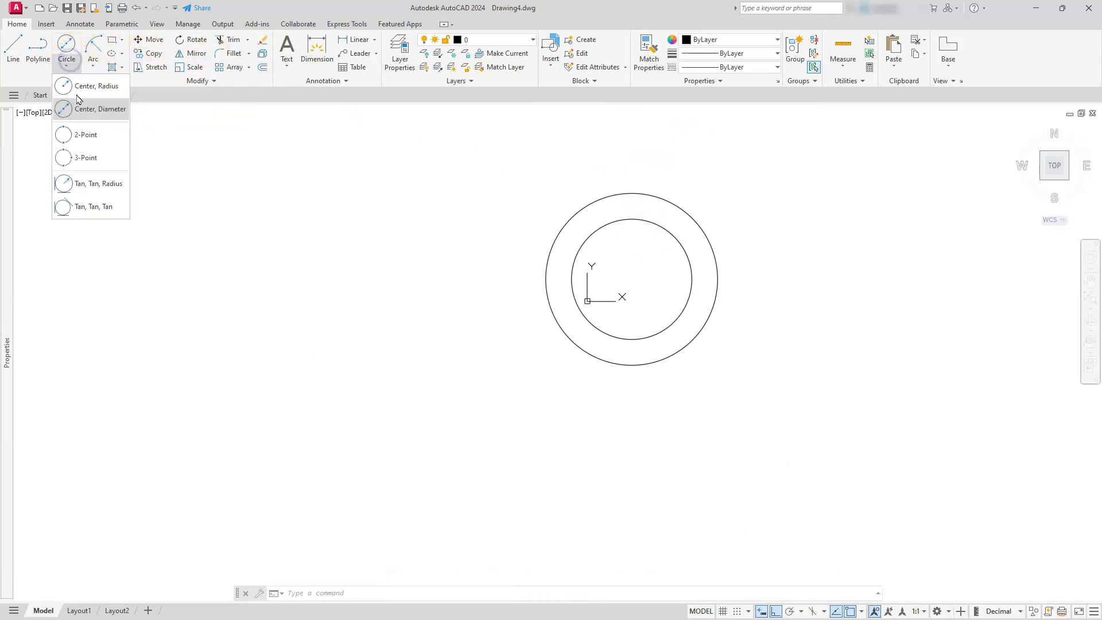
click(84, 110)
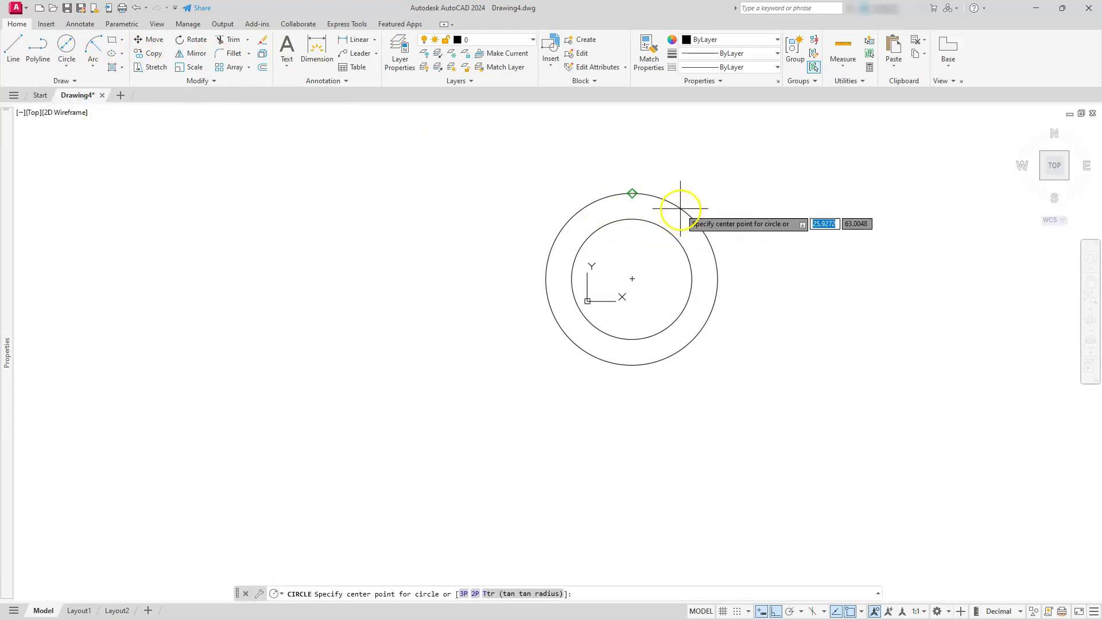
click(632, 279)
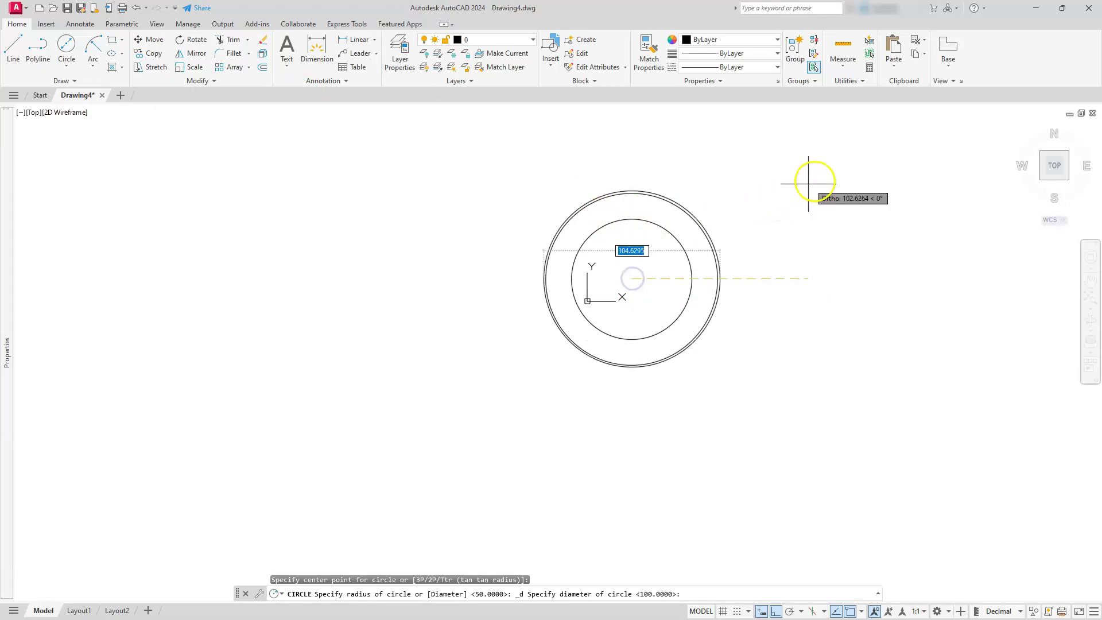
text(20)
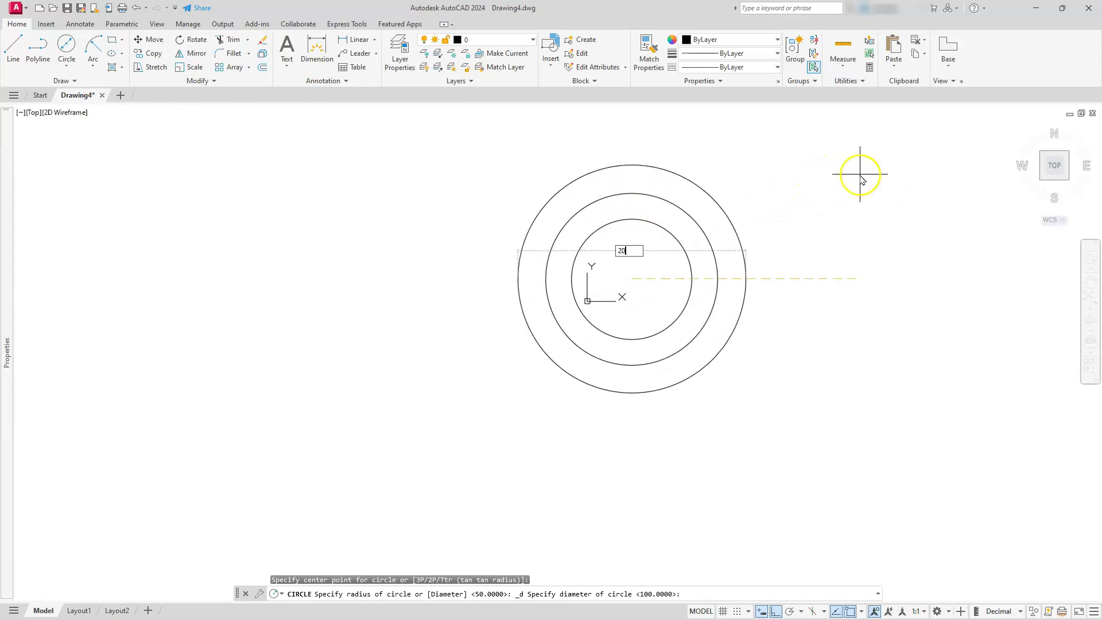
text(0)
key(Return)
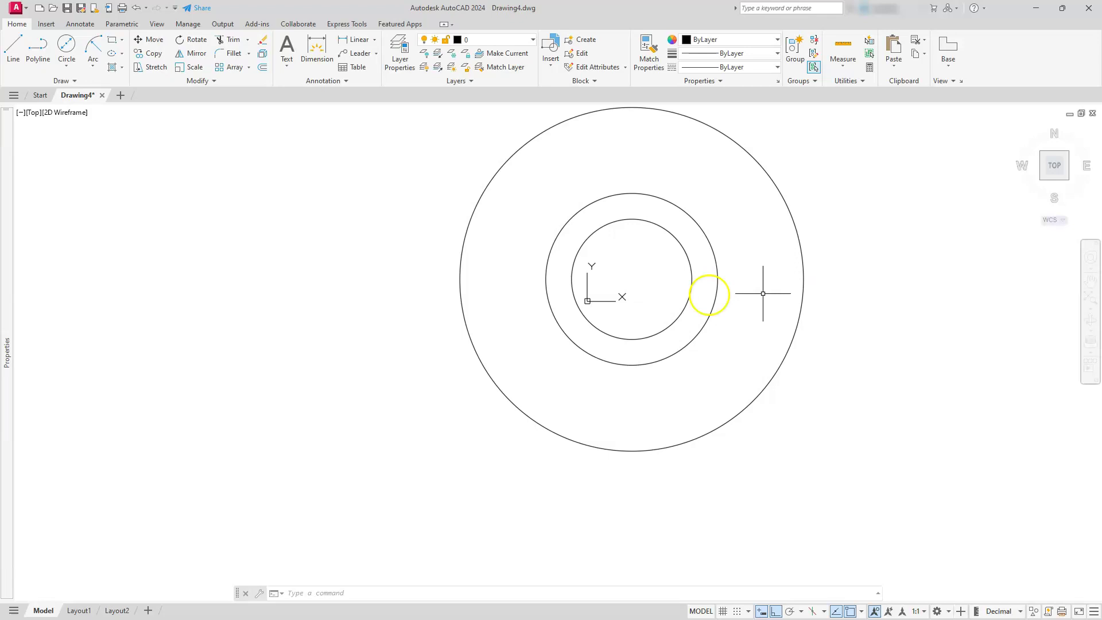
Step: Draw a 200-long line from the common centre at 30 degrees across all three circles
key(Escape)
text(l)
key(Return)
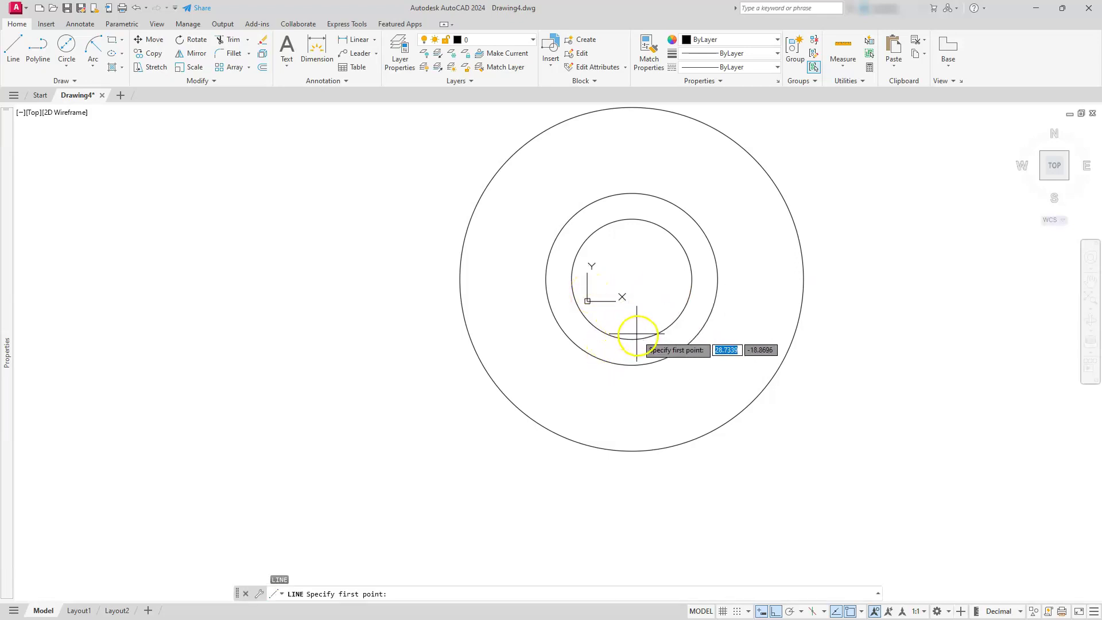
click(633, 278)
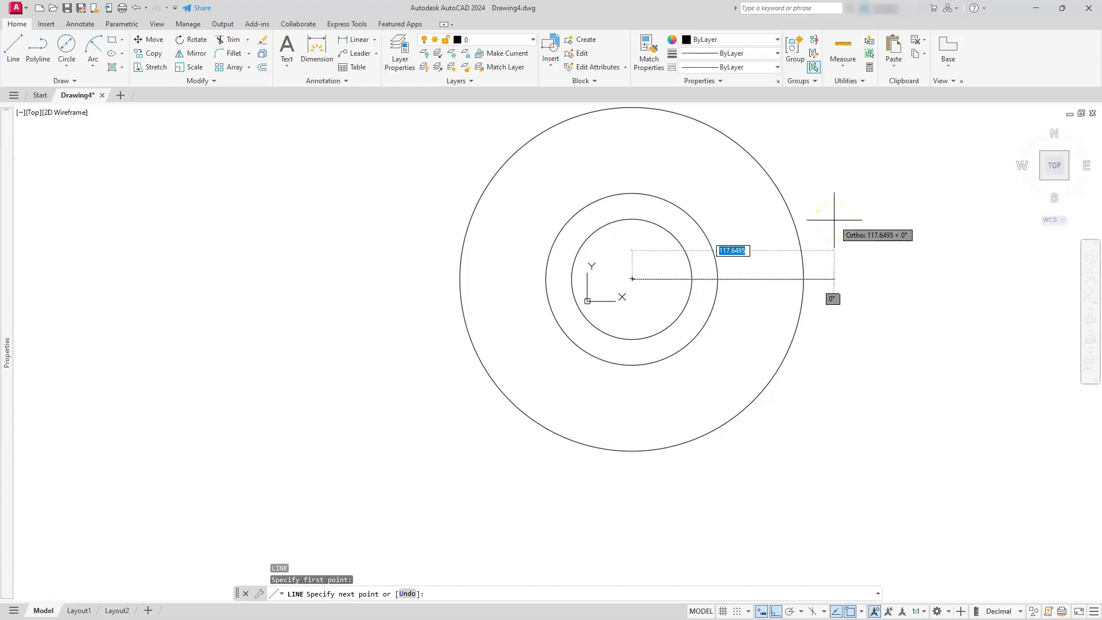
text(20)
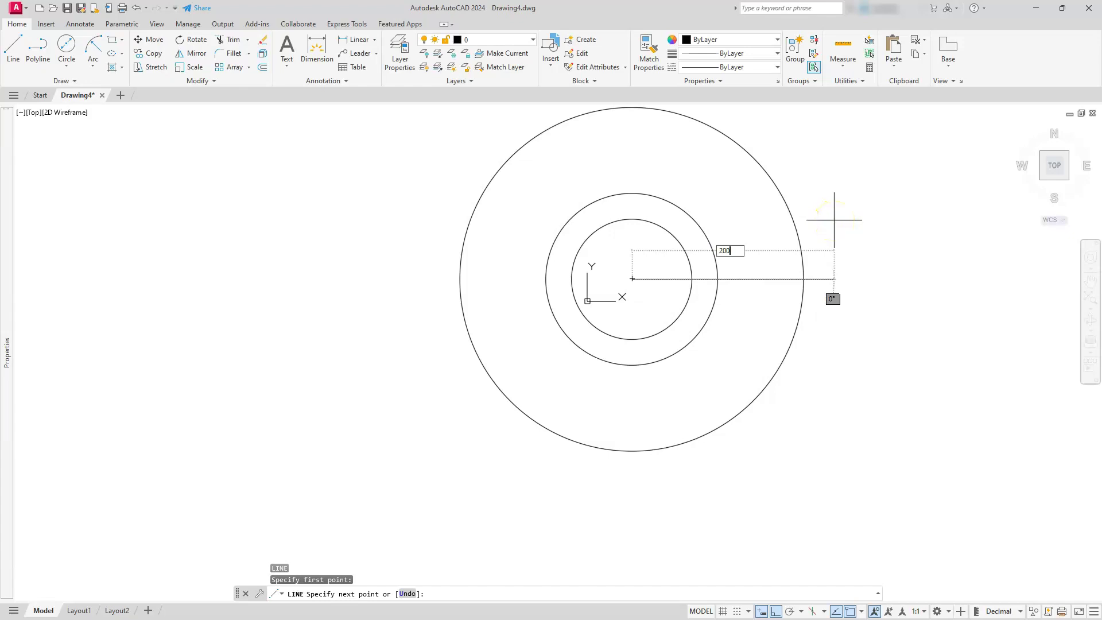
text(0)
key(Tab)
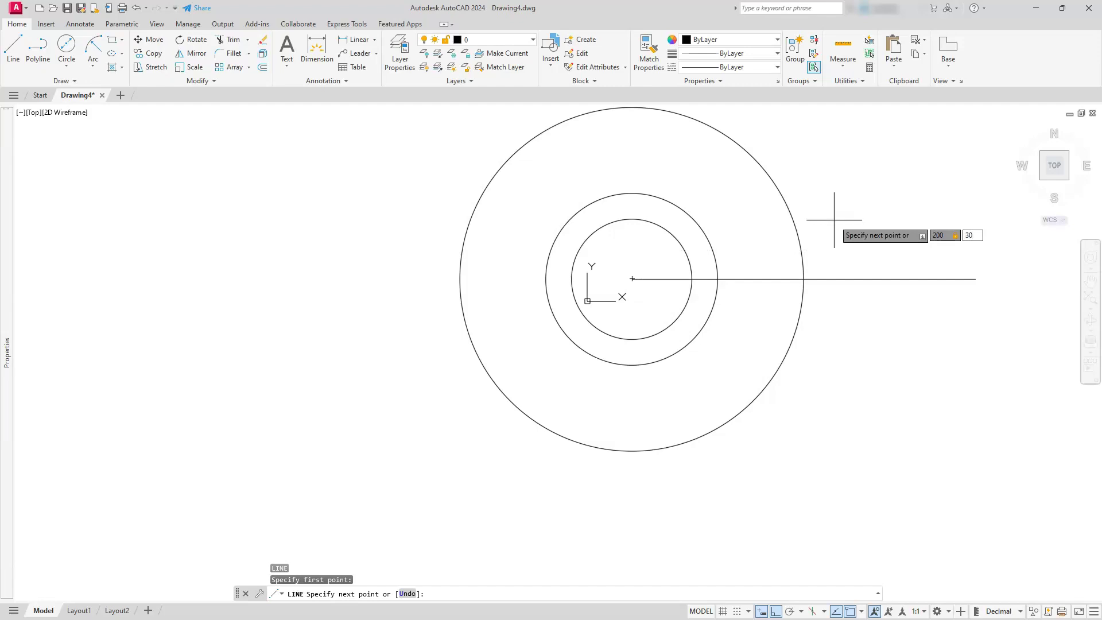
key(Return)
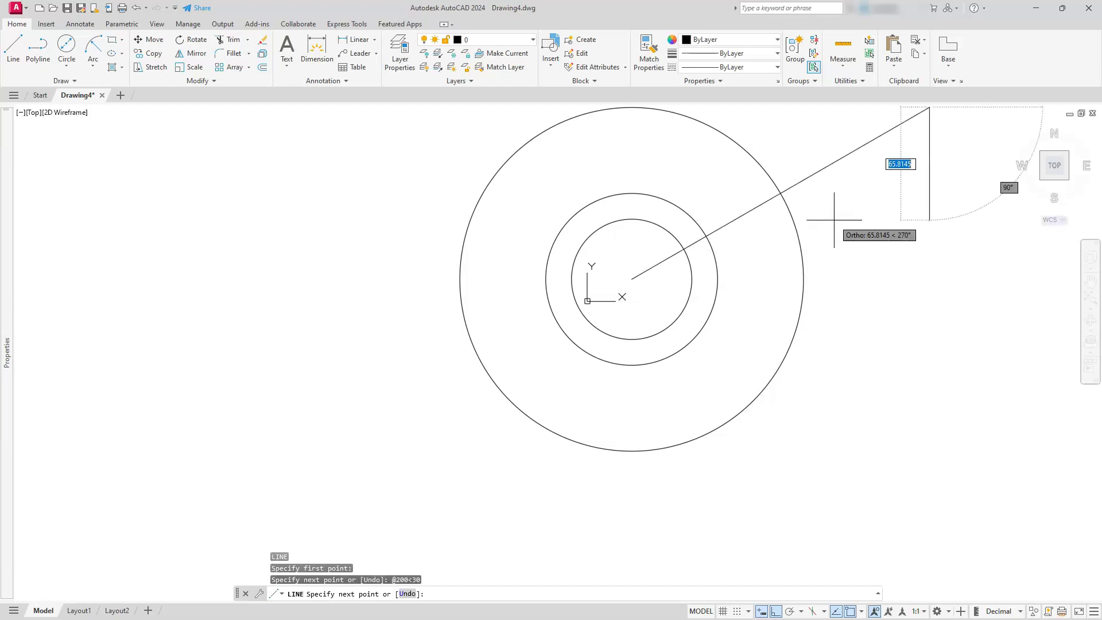
key(Escape)
key(Escape)
key(Escape)
middle_drag(738, 216, 733, 293)
scroll(768, 277, up, 3)
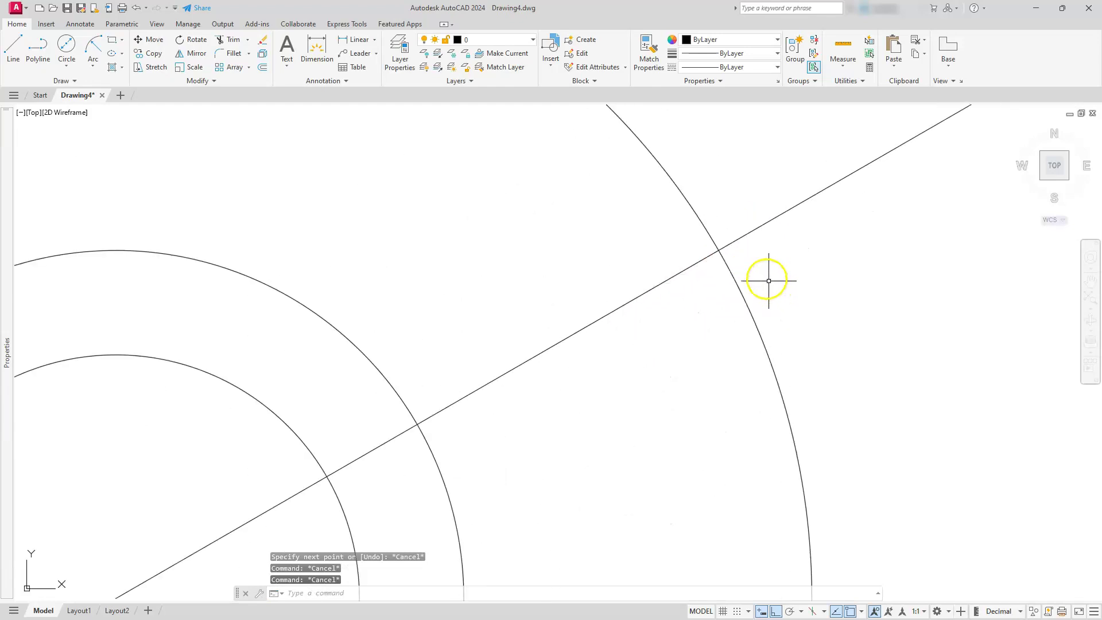
Step: Draw a radius 7.5 circle centred where the line crosses the 200-diameter circle
click(70, 61)
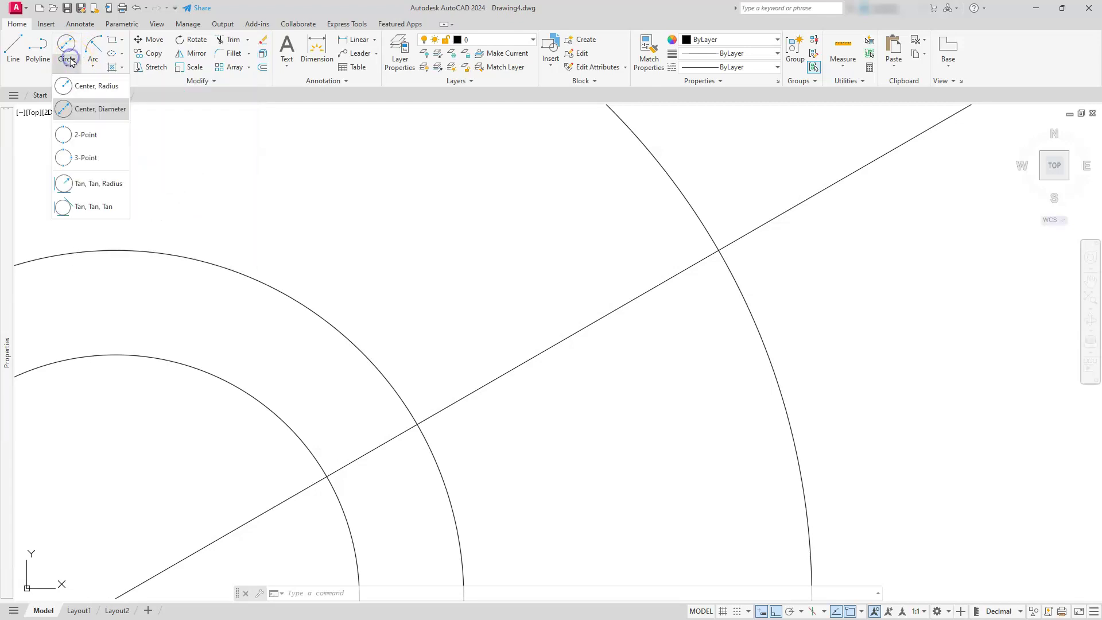
click(81, 85)
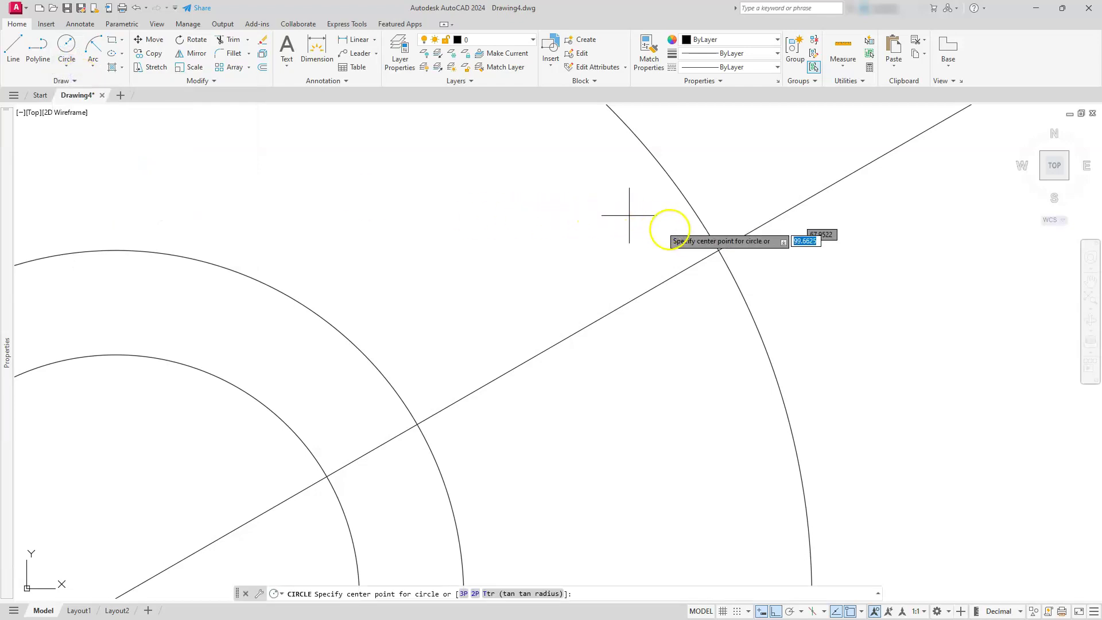
click(719, 250)
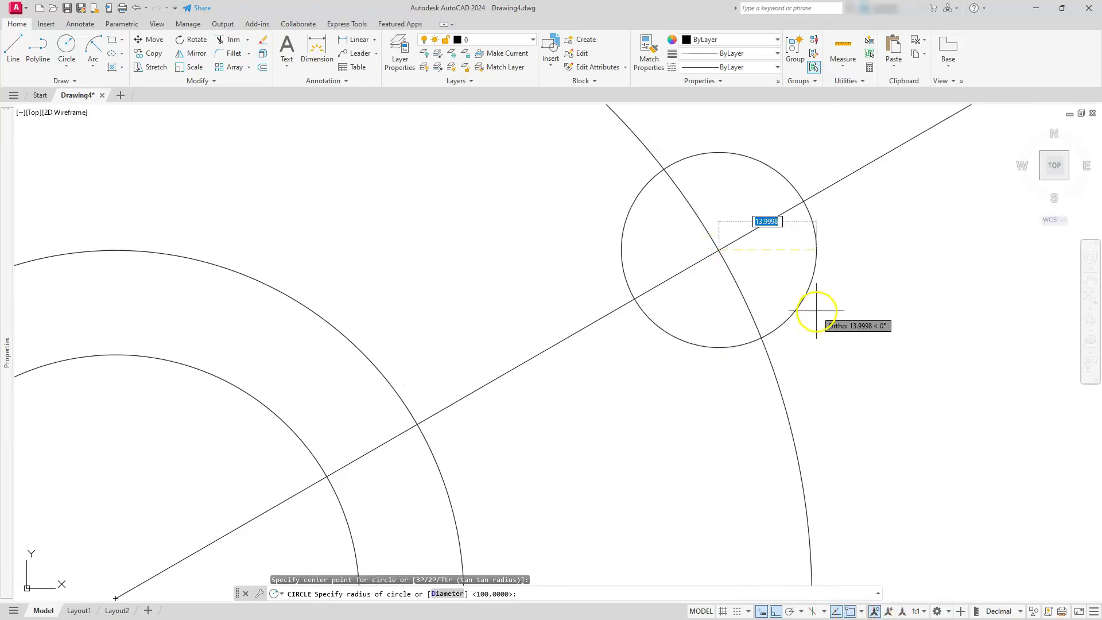
text(7)
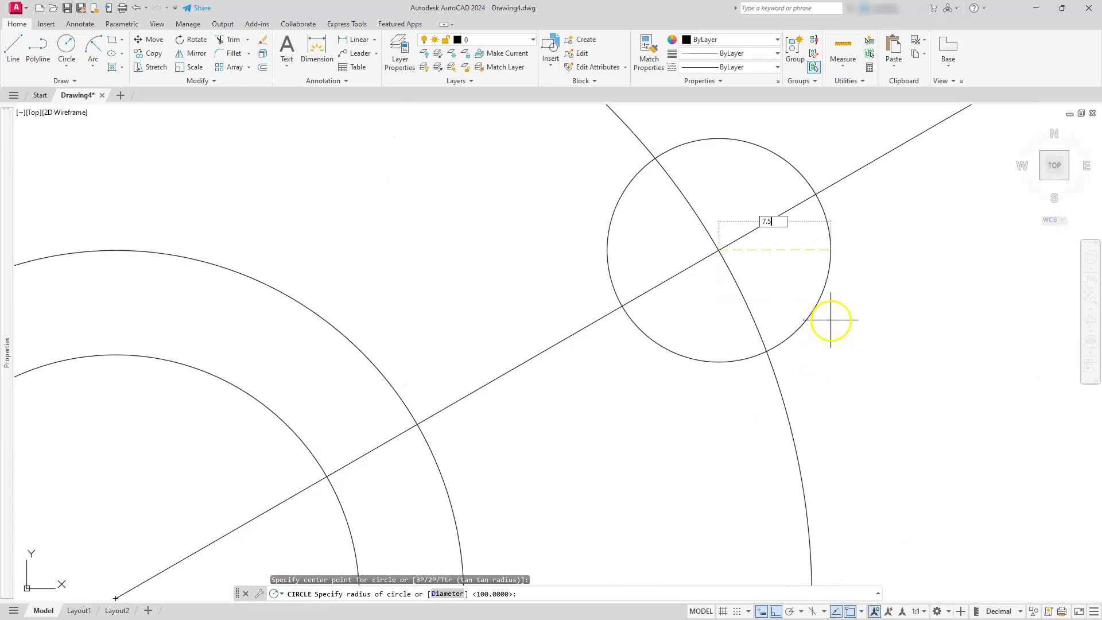
text(.5)
key(Return)
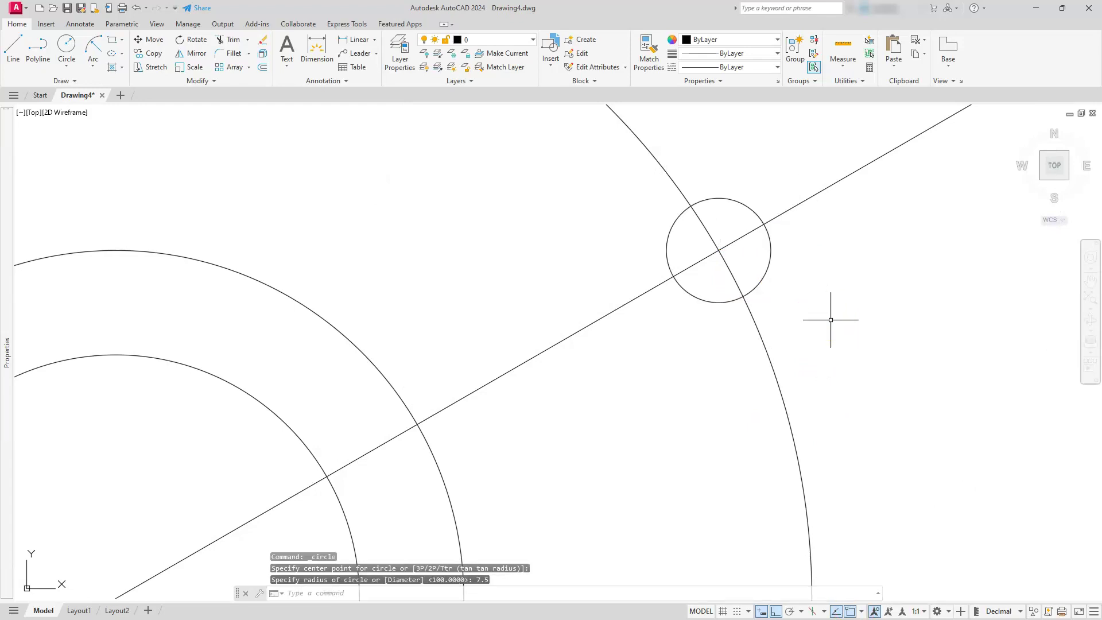
scroll(795, 312, down, 2)
middle_drag(775, 291, 775, 361)
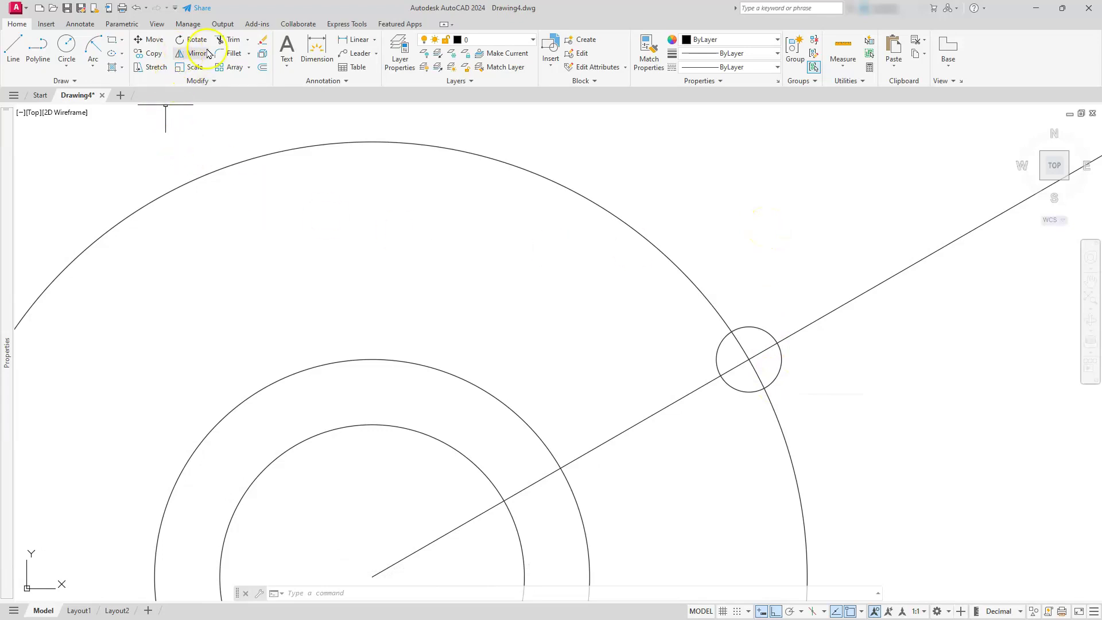
Step: Copy the 7.5-radius circle 15 units straight up from its centre
click(153, 53)
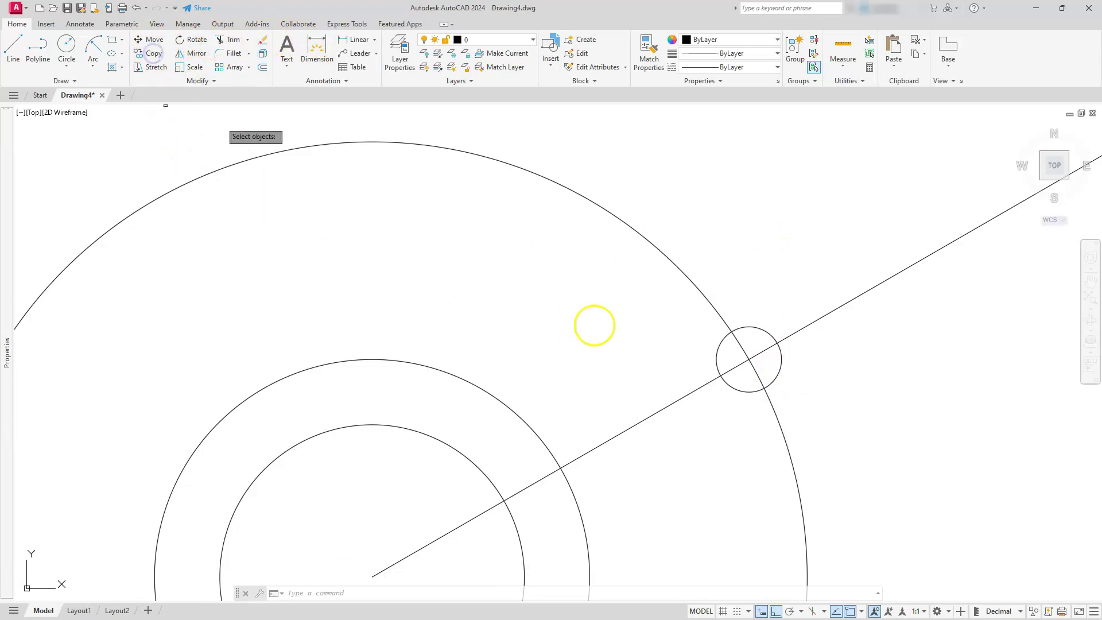
click(760, 331)
key(Return)
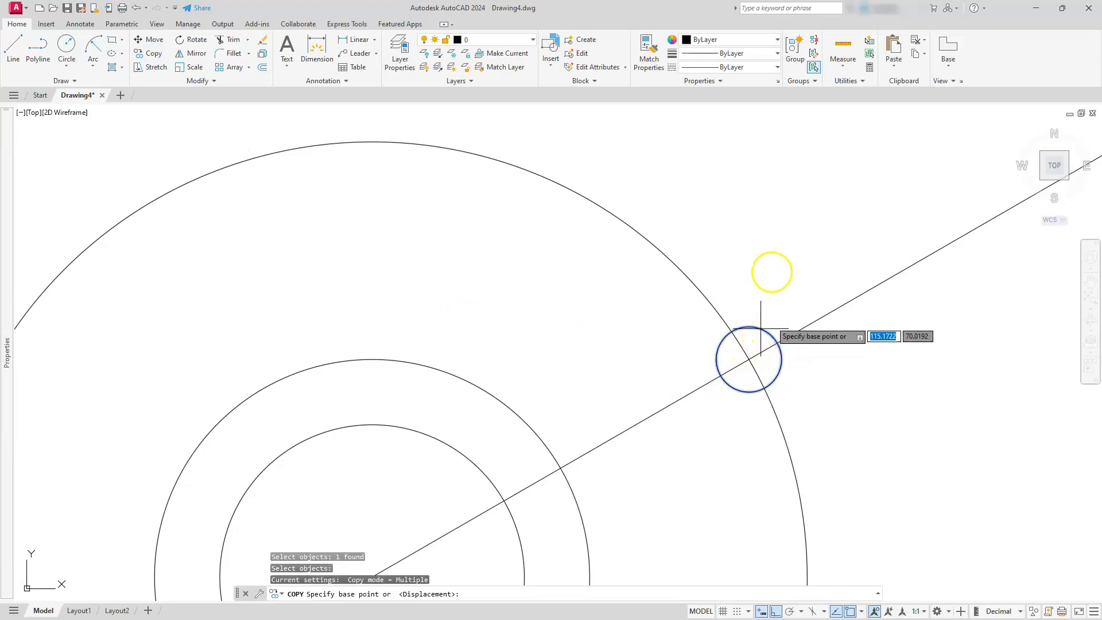
click(770, 270)
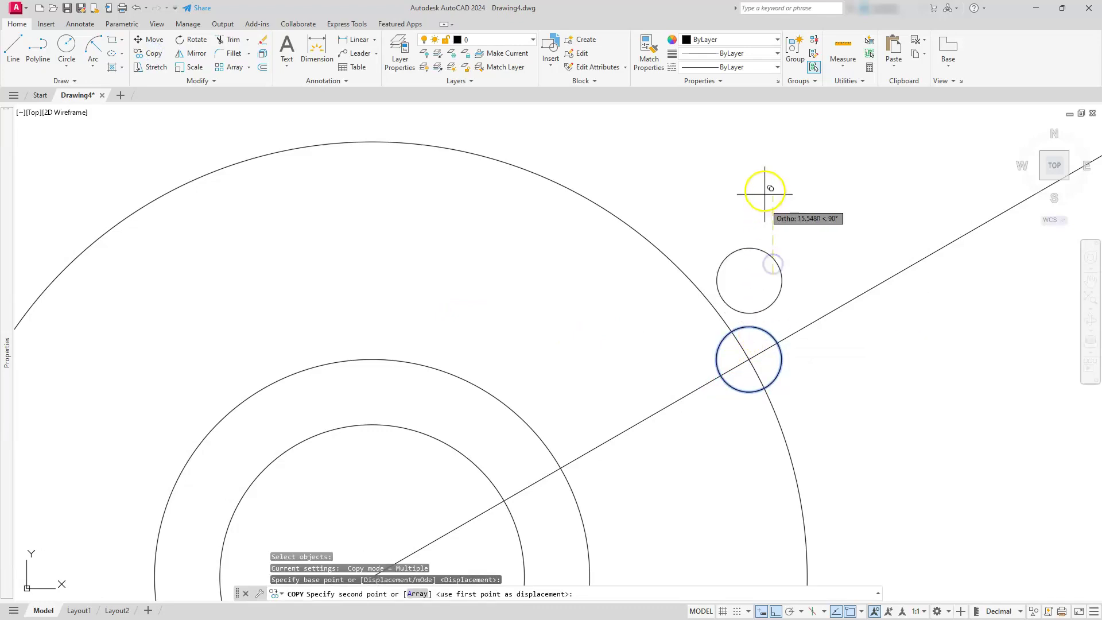
text(15)
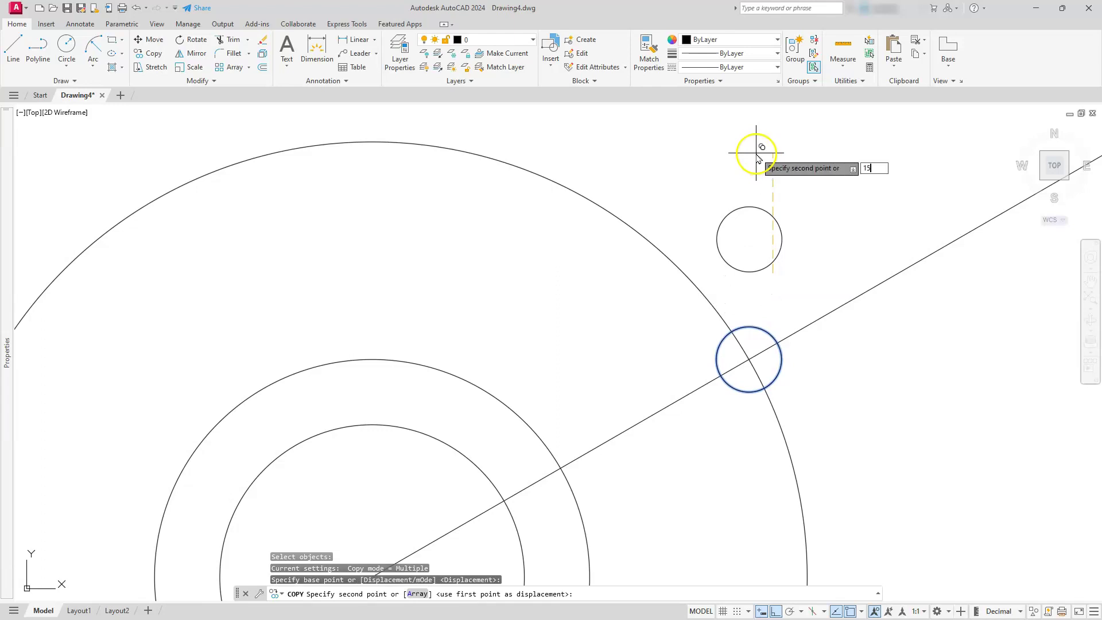
key(Return)
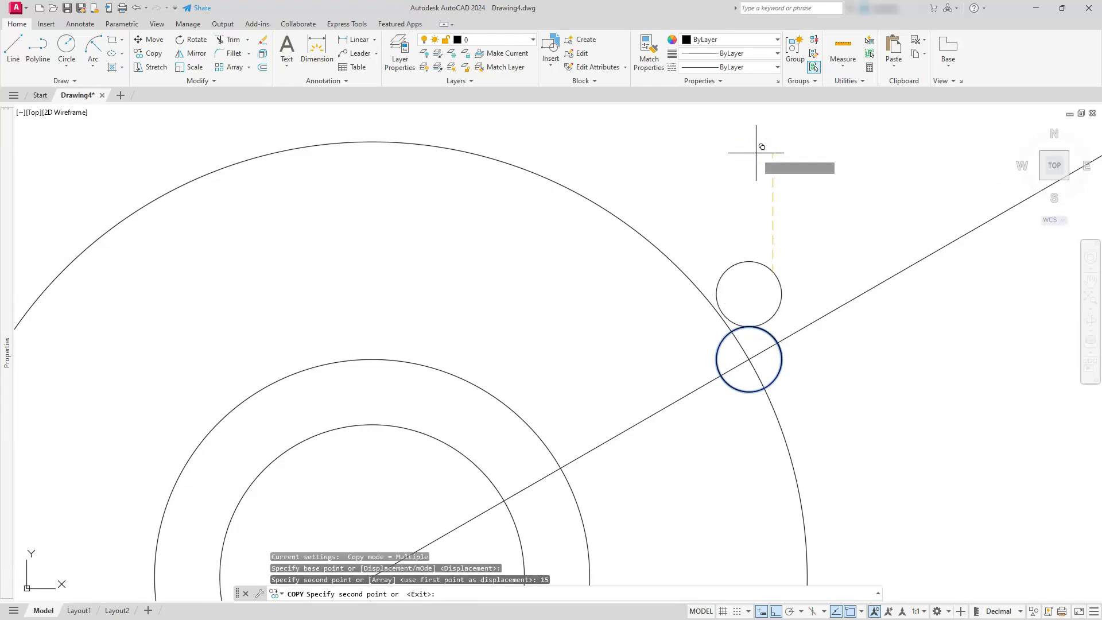
key(Escape)
key(Escape)
key(Escape)
Step: Draw two vertical lines joining the right and left sides of the lower and upper small circles
scroll(755, 310, up, 2)
key(Escape)
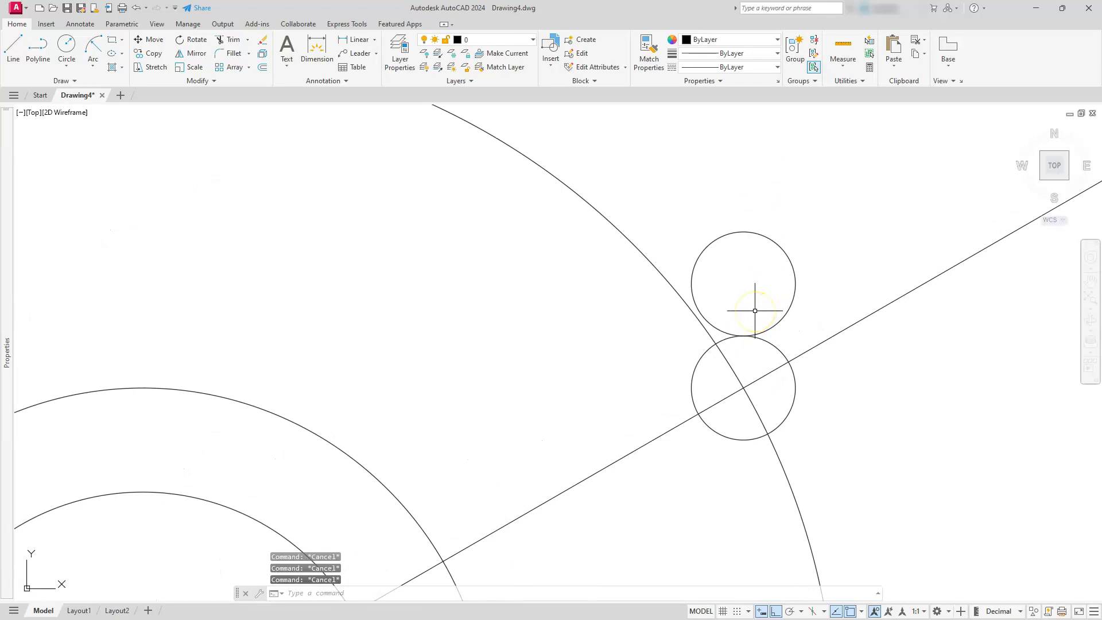
key(Return)
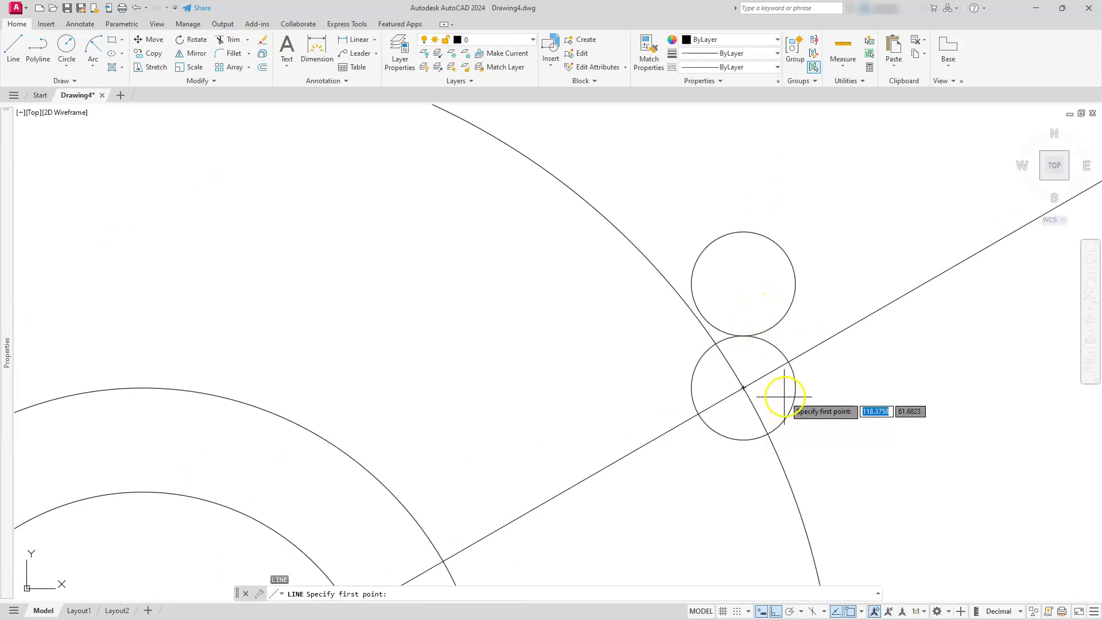
click(795, 388)
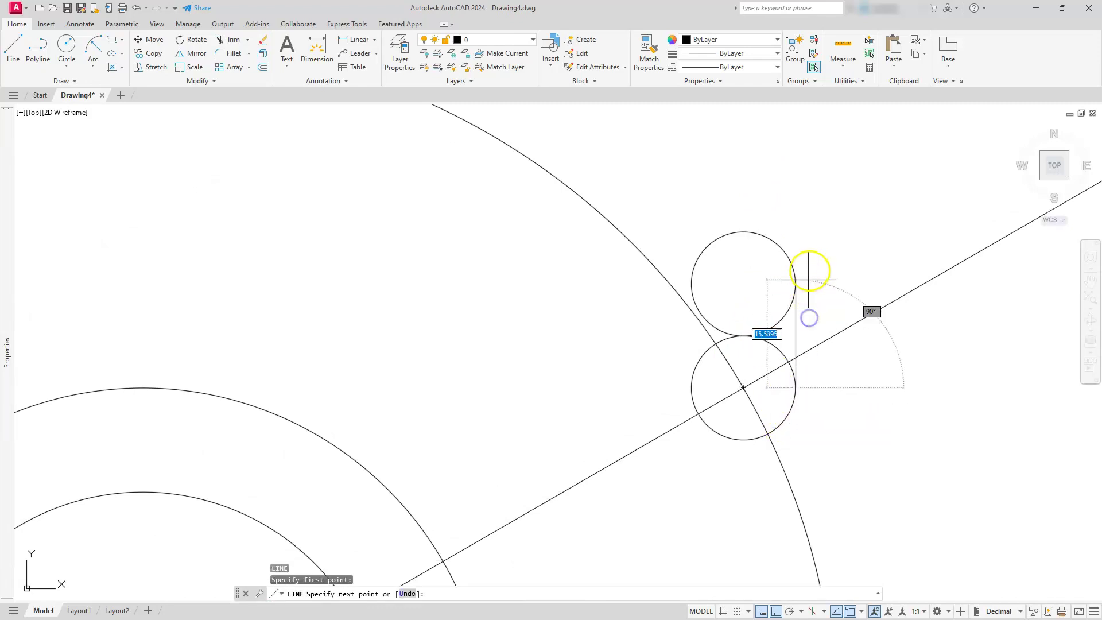
click(794, 275)
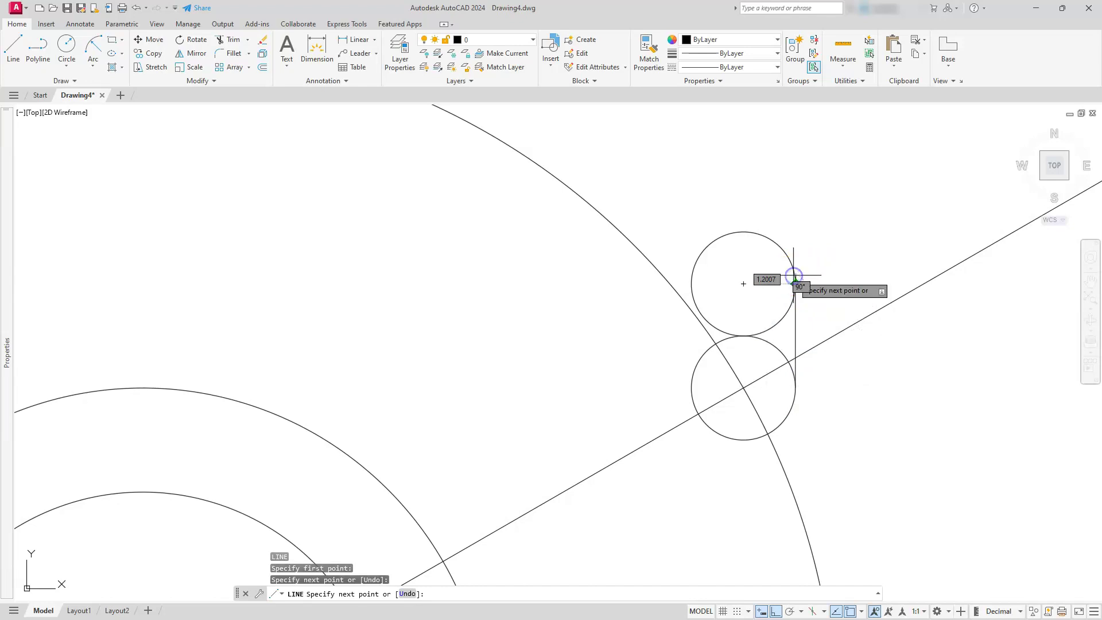
key(Escape)
key(Return)
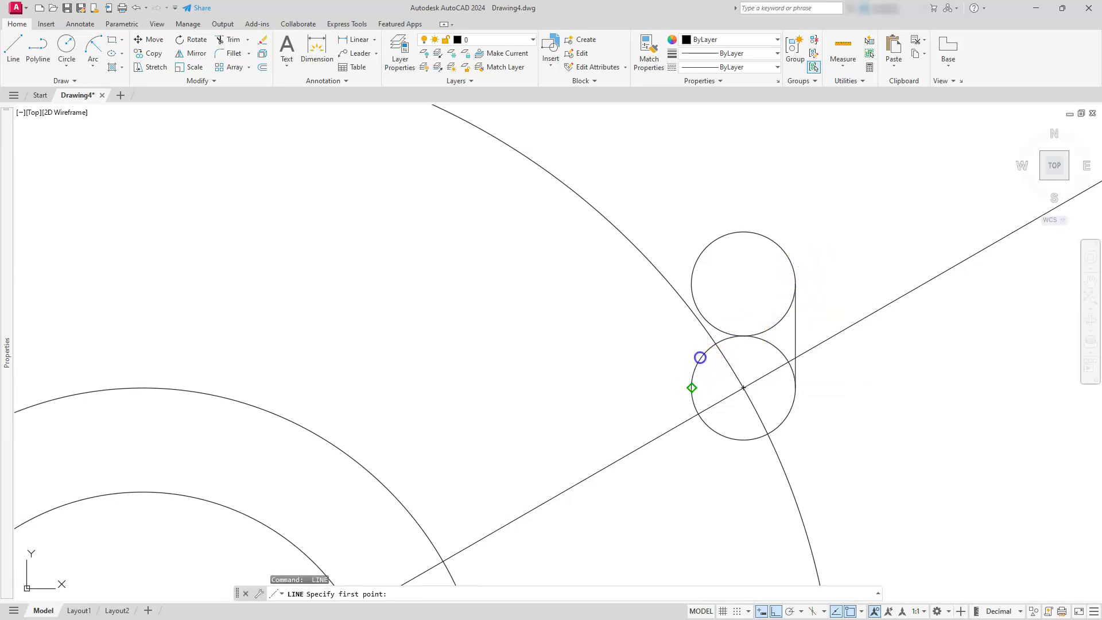
click(693, 385)
click(698, 266)
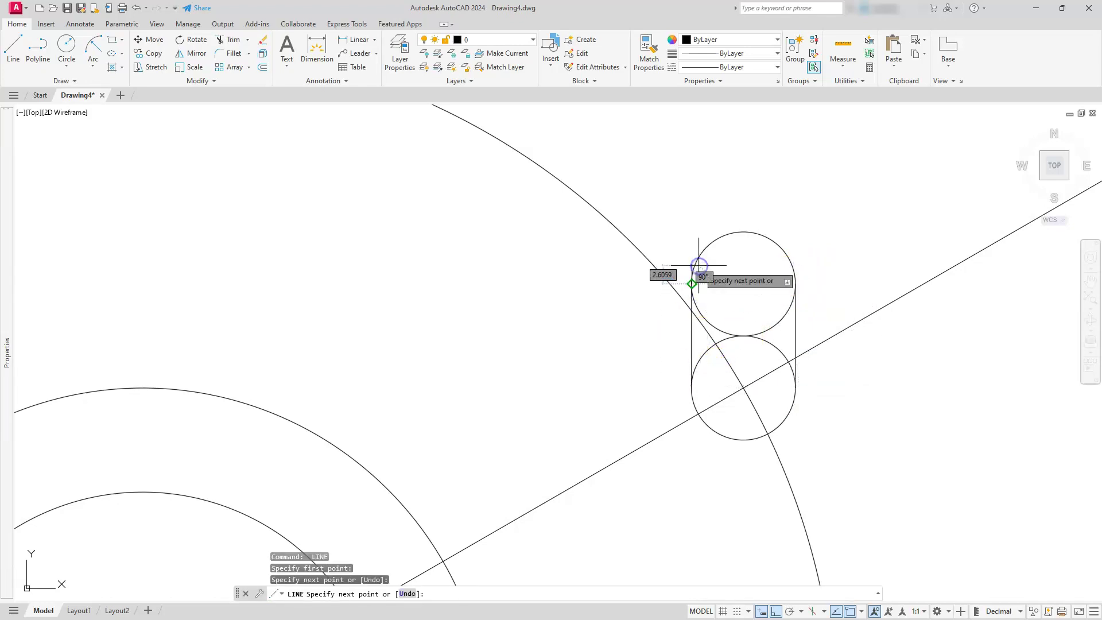
key(Escape)
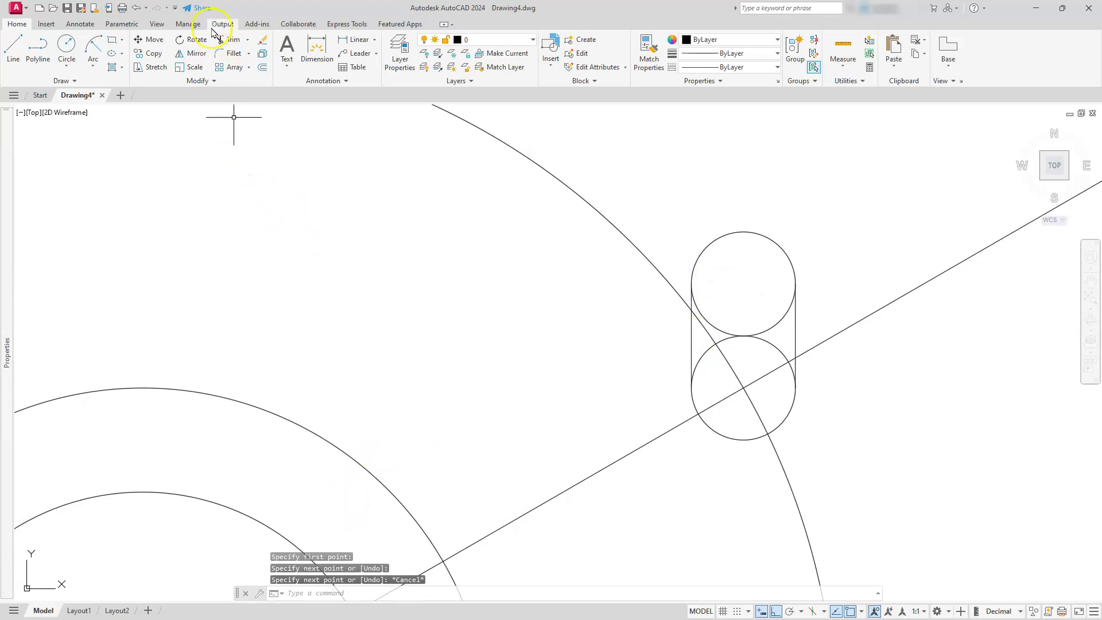
Step: Trim both small circles' inner arcs, using the two vertical lines as cutting edges
click(219, 43)
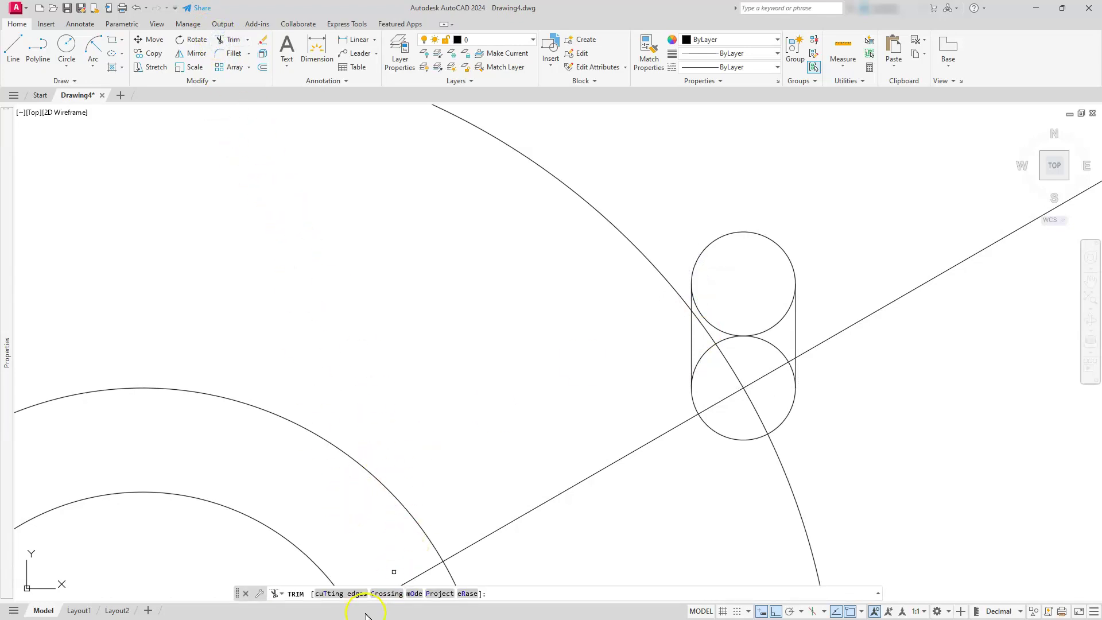
click(342, 595)
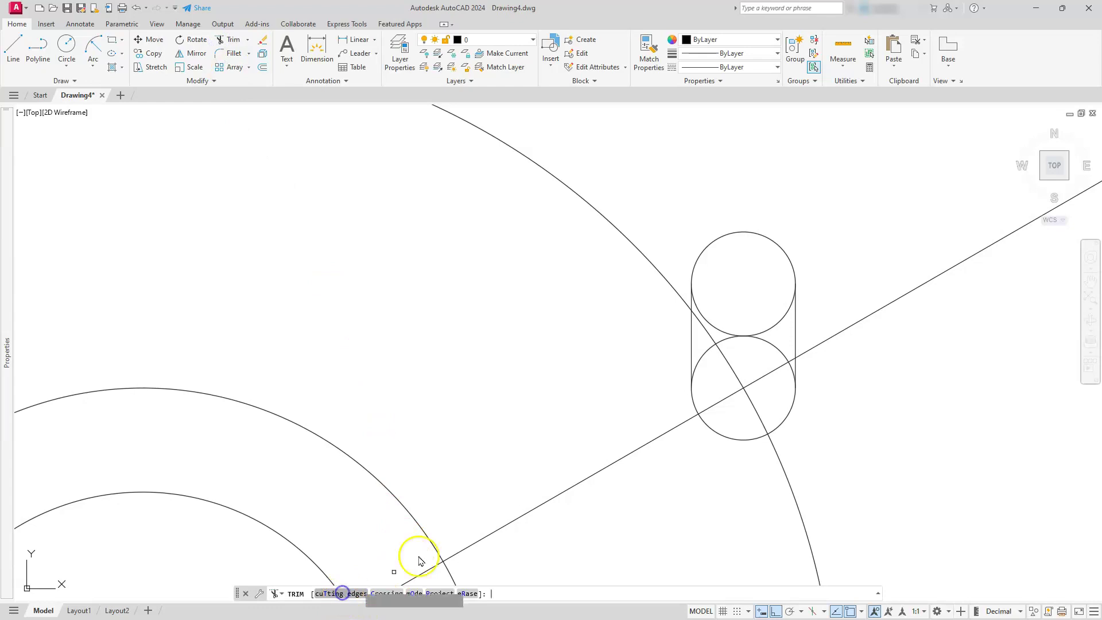
click(692, 338)
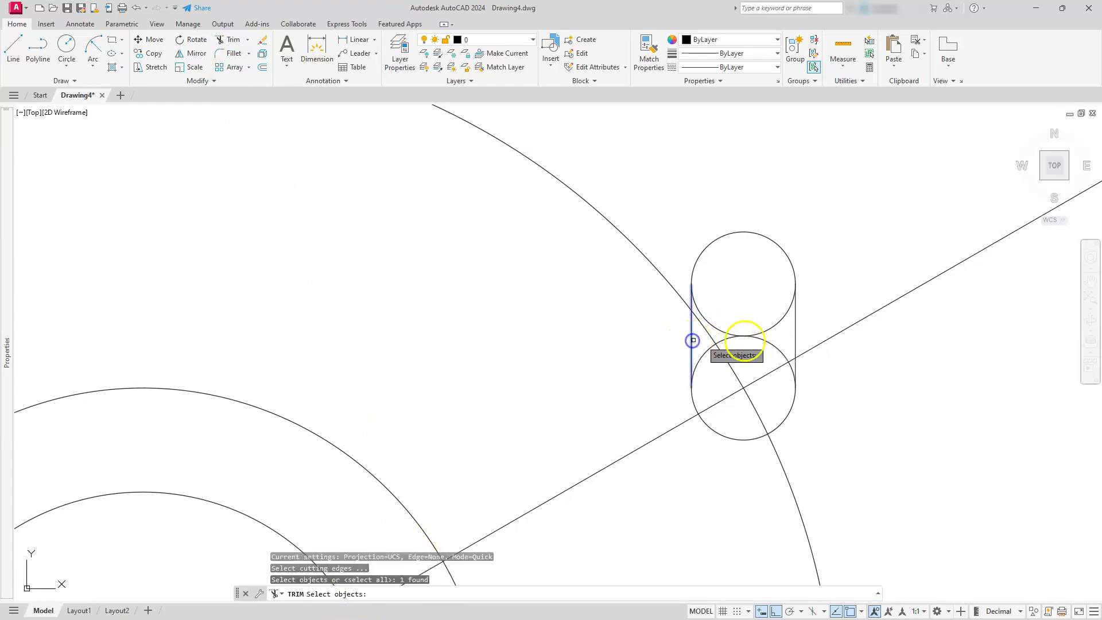
click(796, 337)
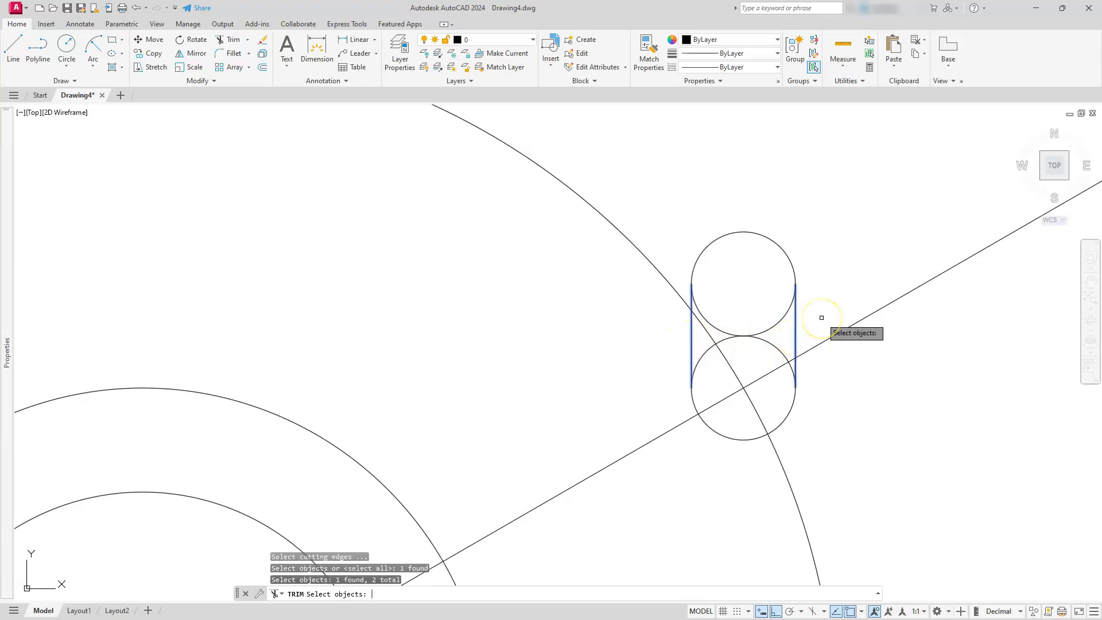
key(Return)
click(770, 342)
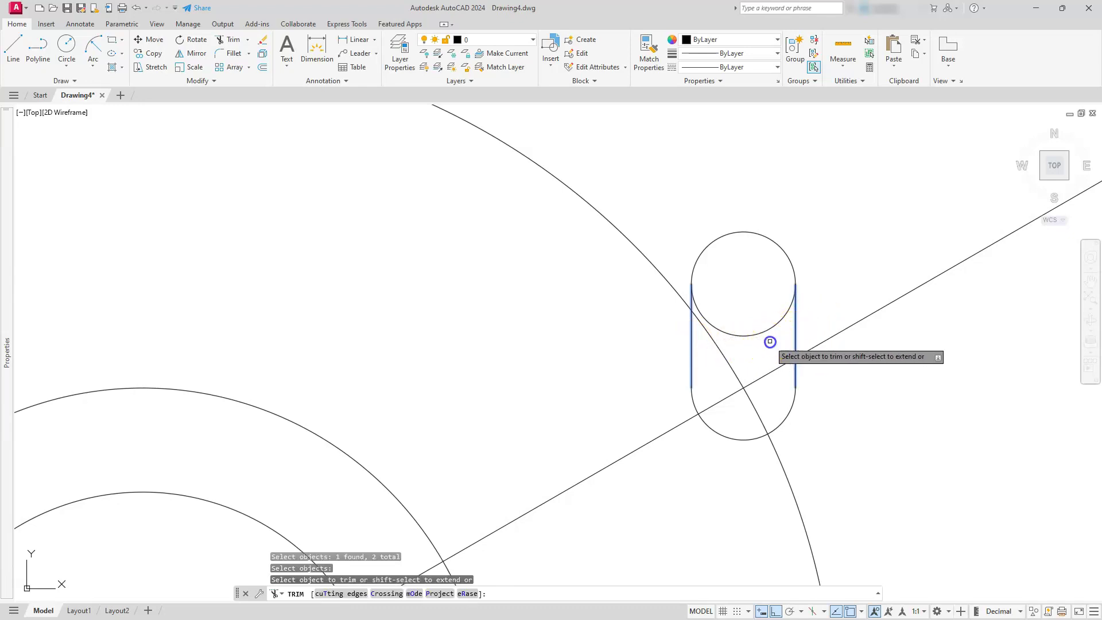
click(770, 342)
key(Escape)
key(Escape)
key(Escape)
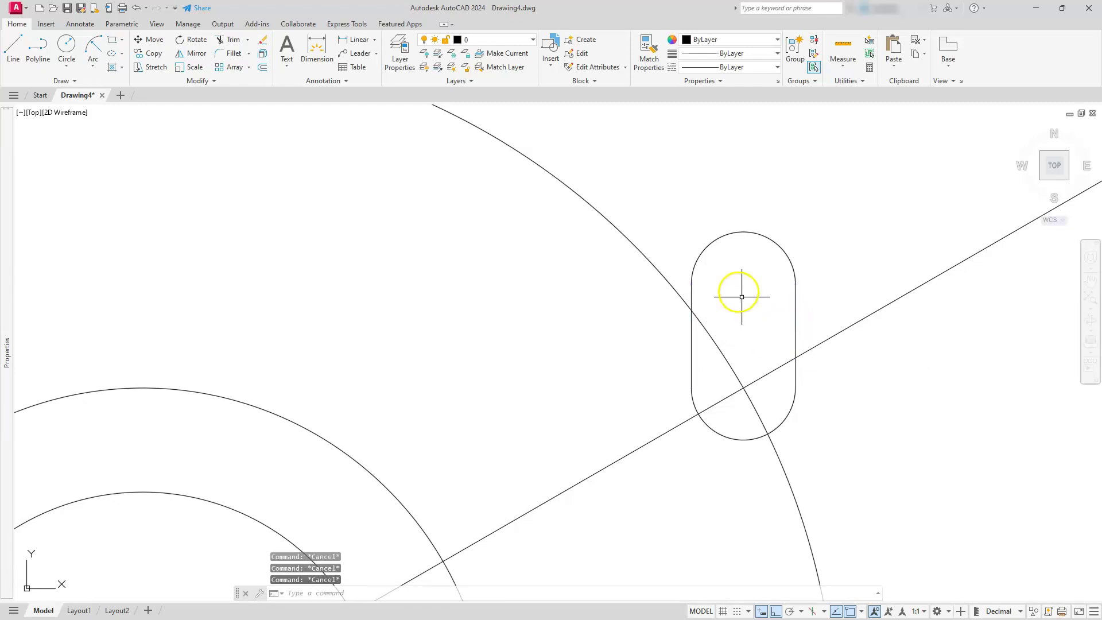
click(664, 184)
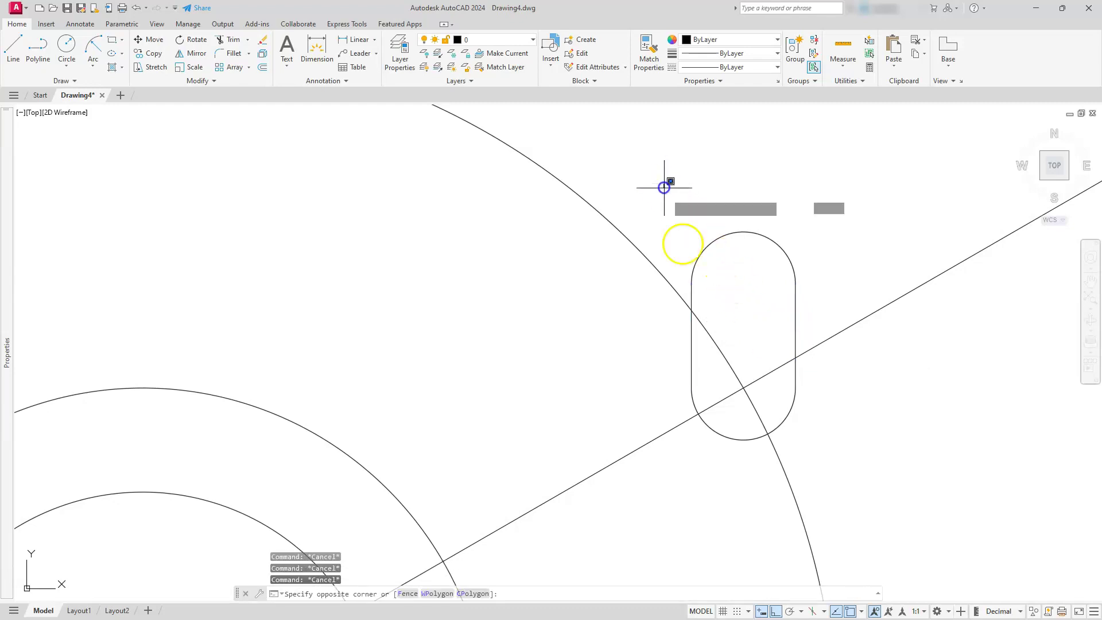
Step: Window-select the slot's two arcs and two lines and Join them into one polyline
click(849, 492)
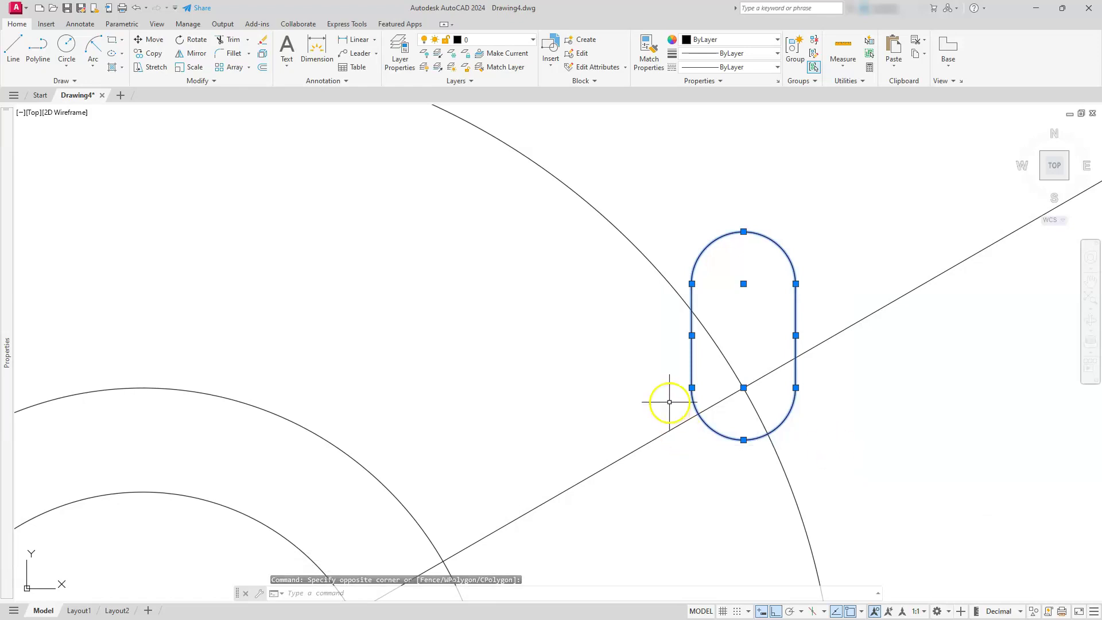
click(208, 81)
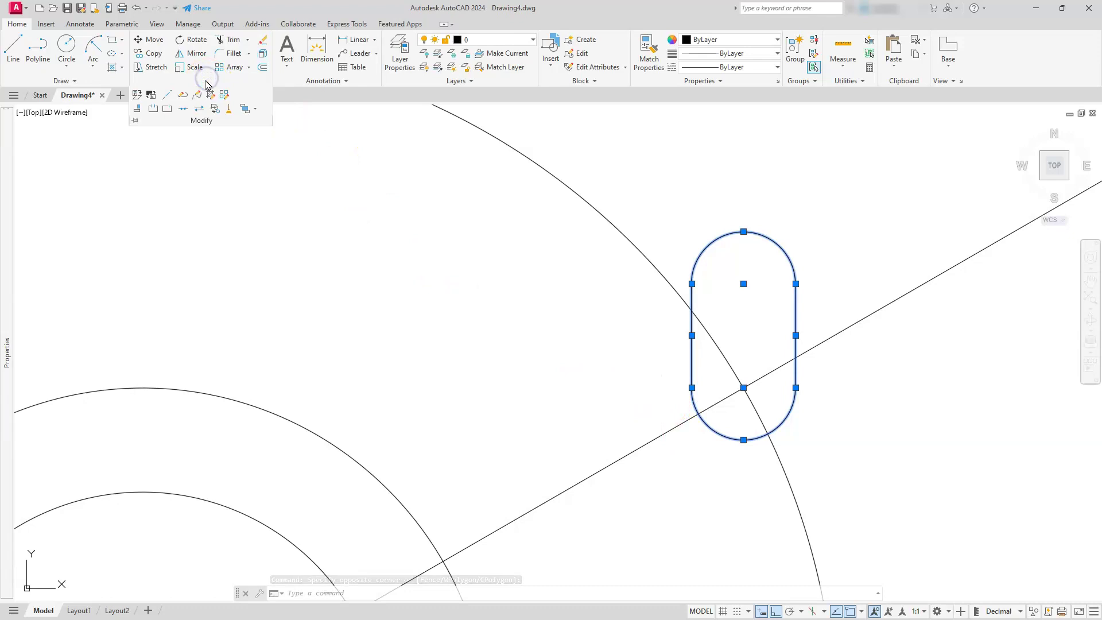
click(183, 110)
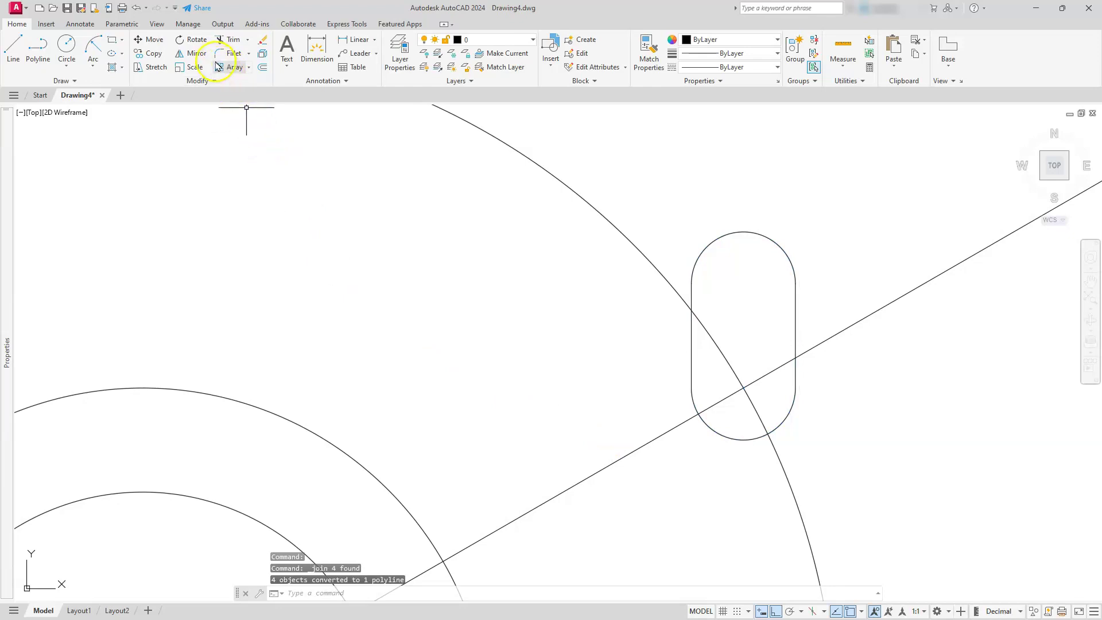
Step: Offset the slot outline 2.5 units toward its inside
click(263, 67)
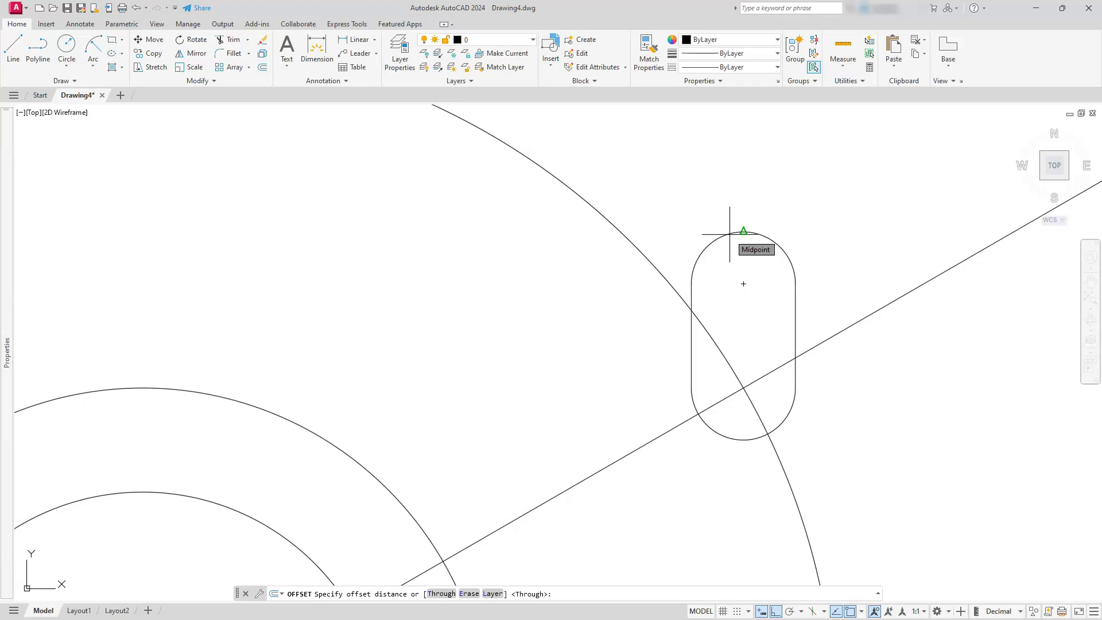
text(2.5)
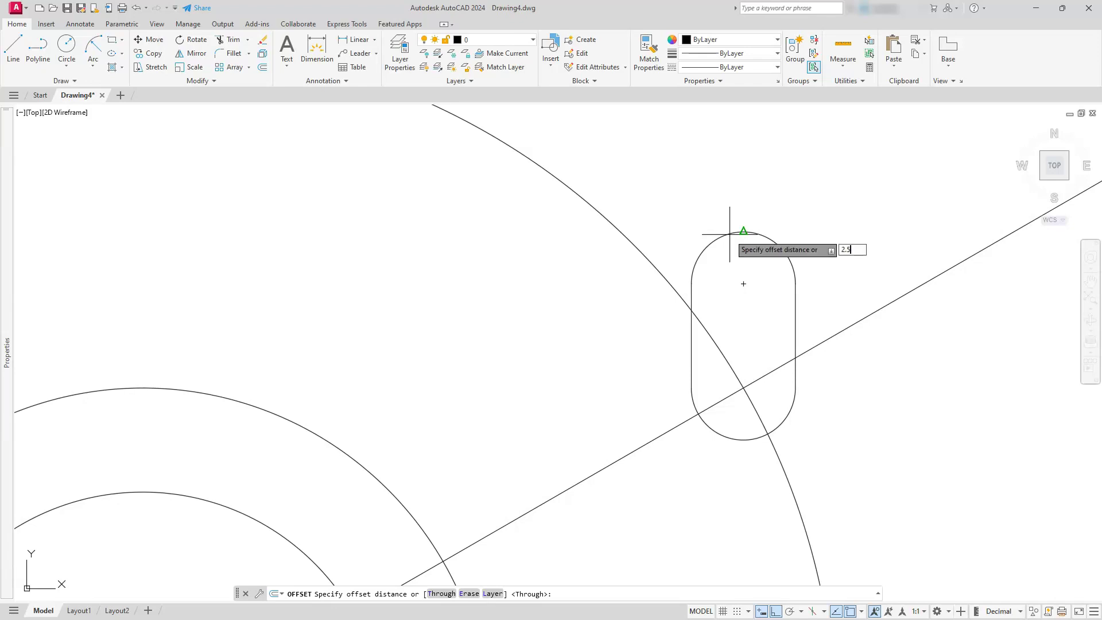
key(Return)
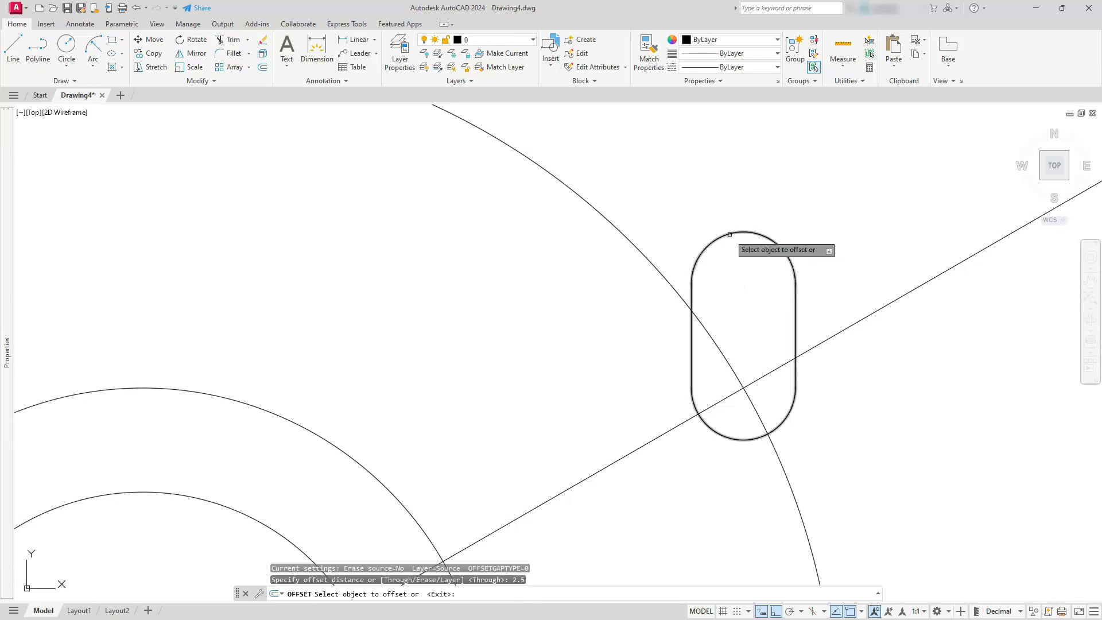
click(733, 234)
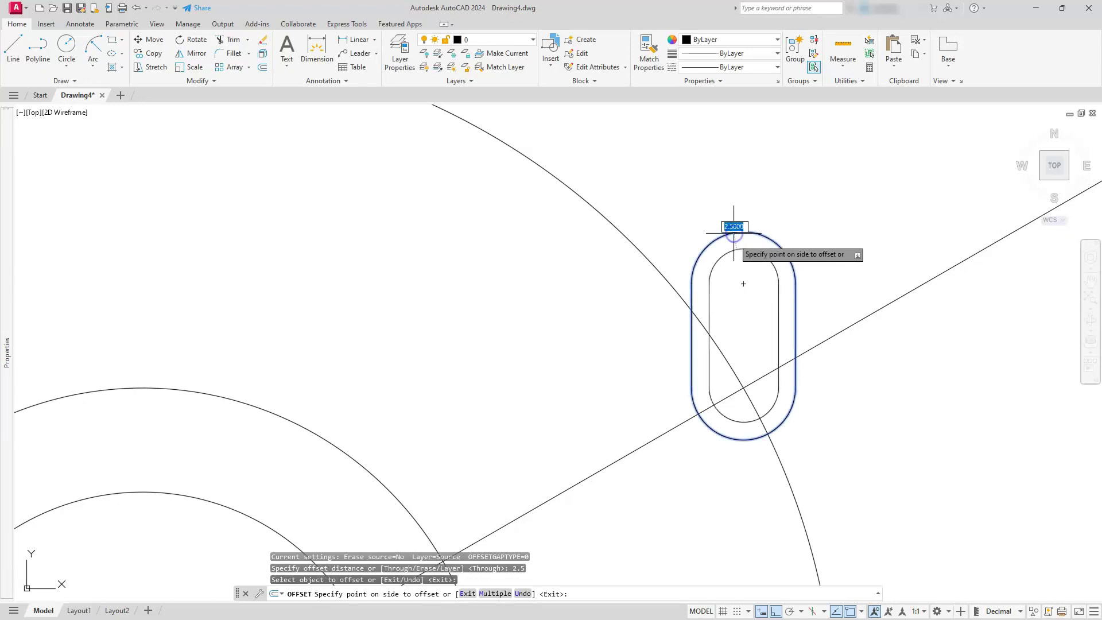
click(735, 293)
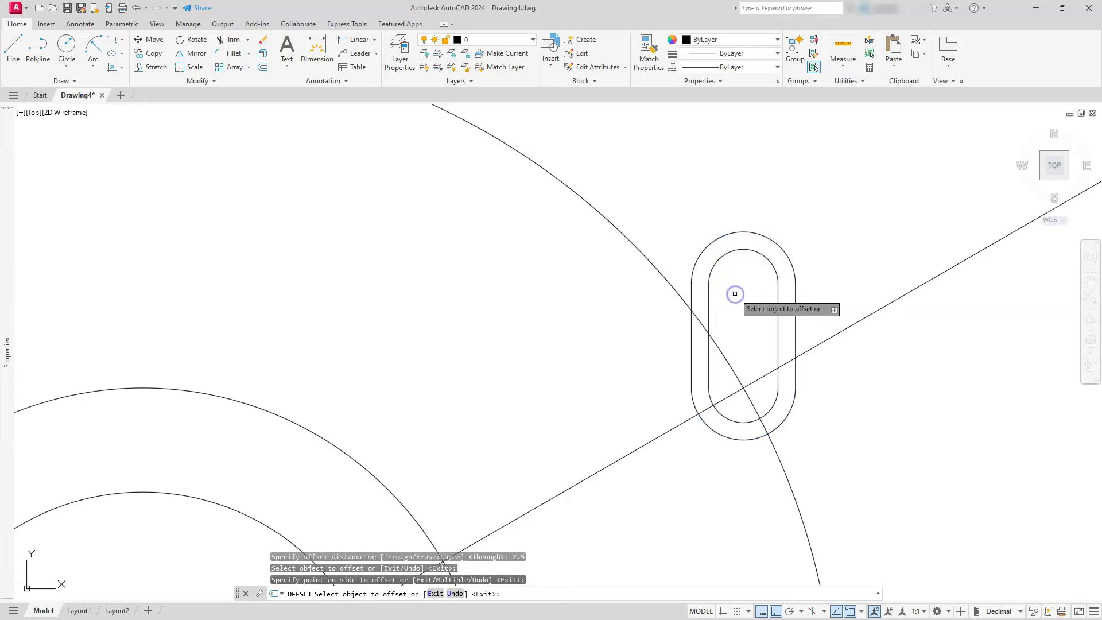
key(Escape)
key(Escape)
key(Escape)
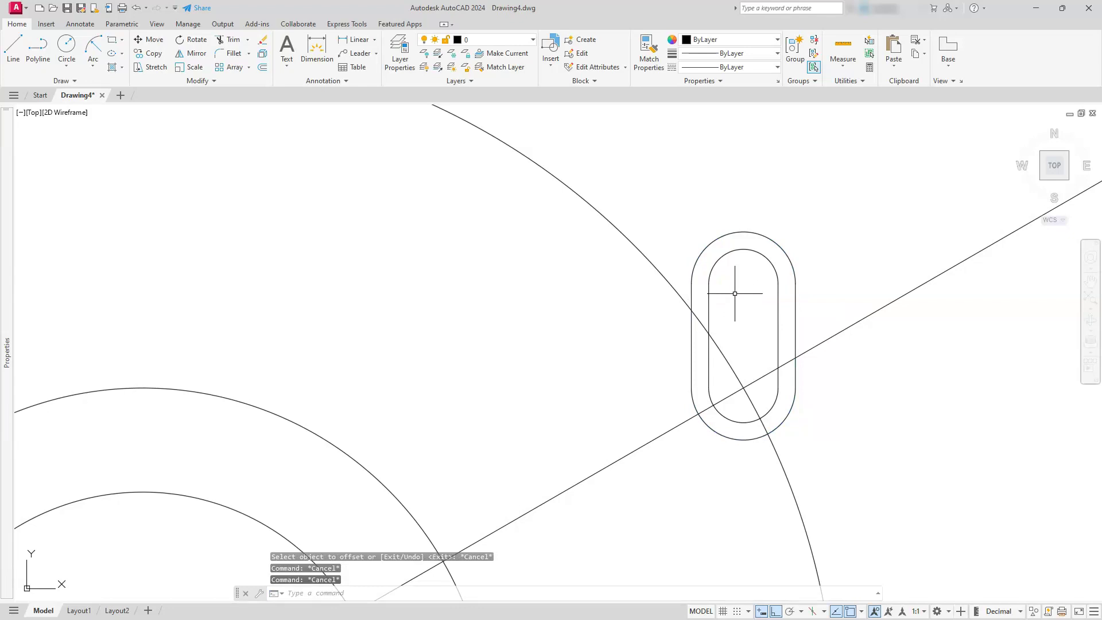
Step: Add a 25-diameter circle centred on the slot's upper arc centre, around the top of the slot
click(67, 64)
click(81, 108)
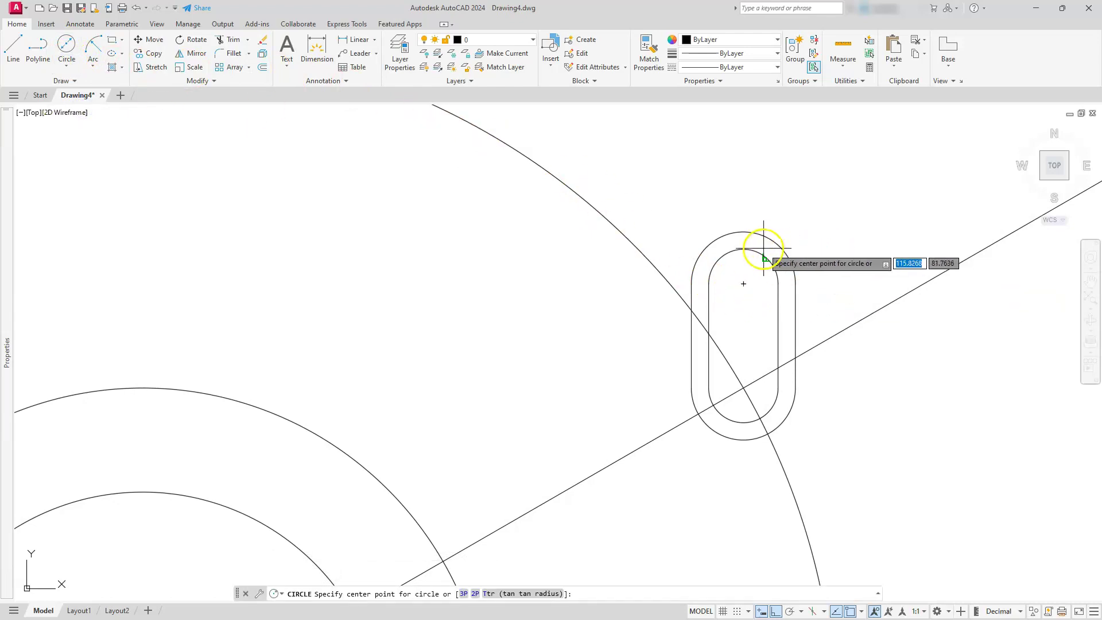
click(744, 283)
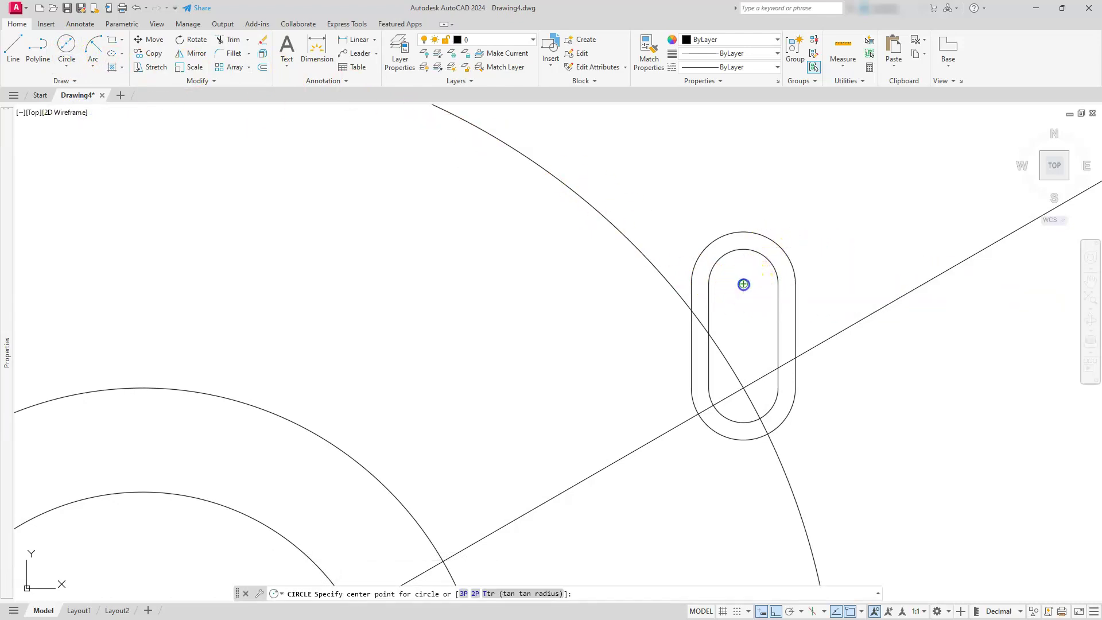
text(25)
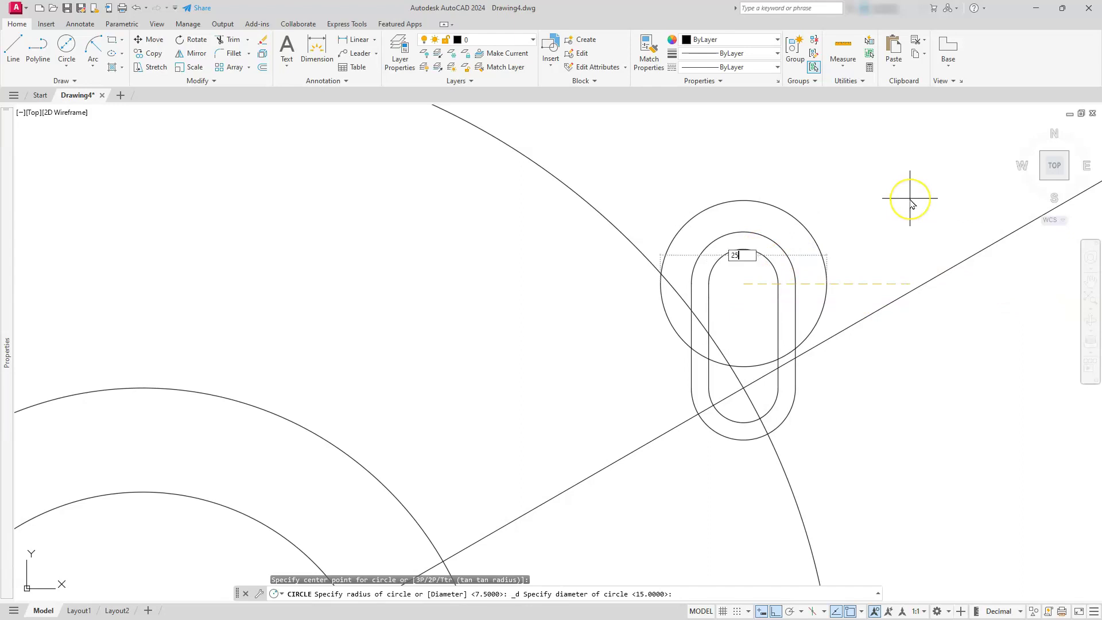
key(Return)
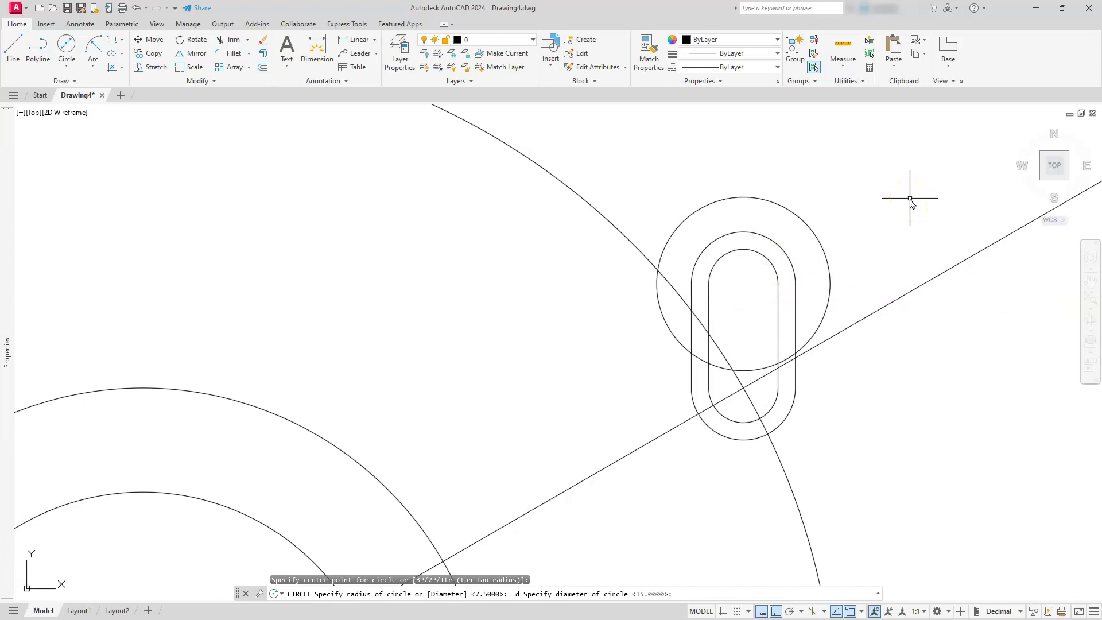
key(Escape)
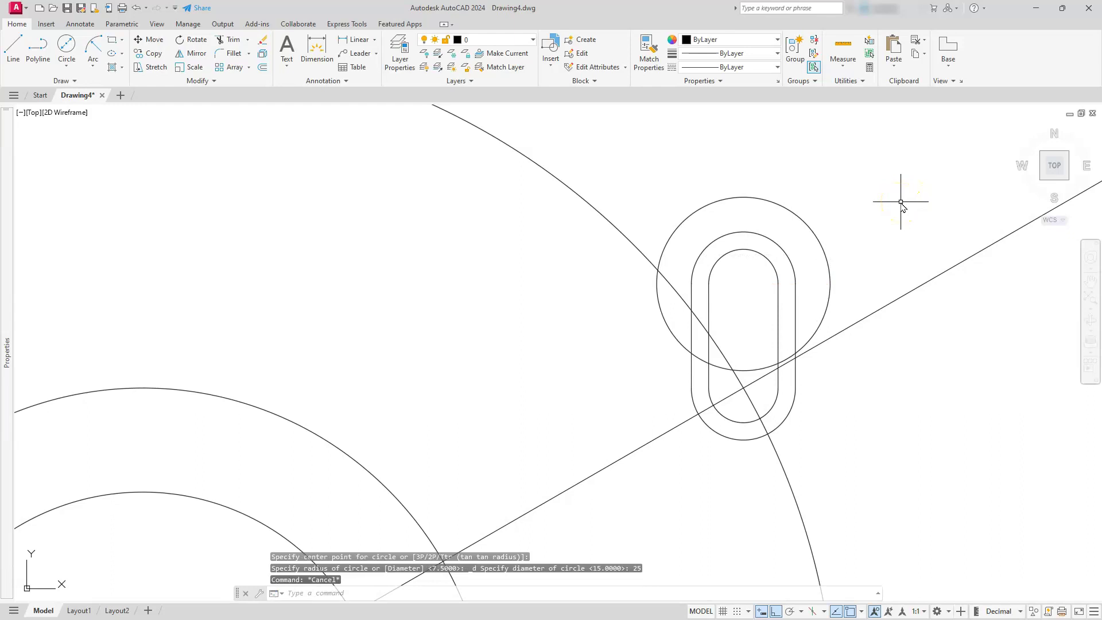
Step: Draw a horizontal line across the 25-diameter circle through its centre, edge to edge
text(l)
key(Return)
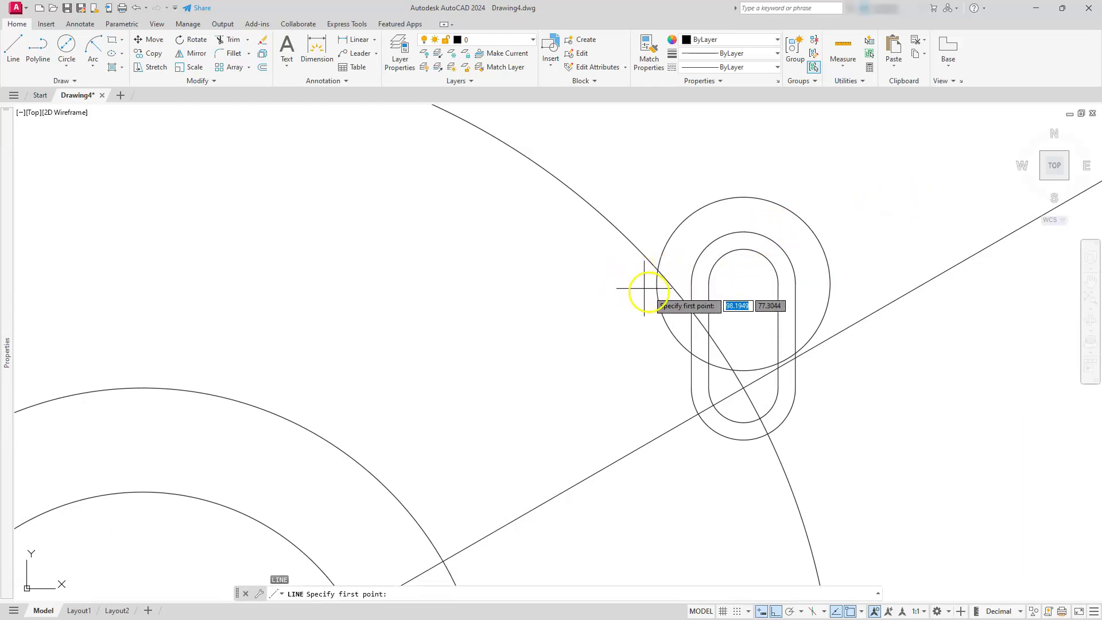
click(656, 287)
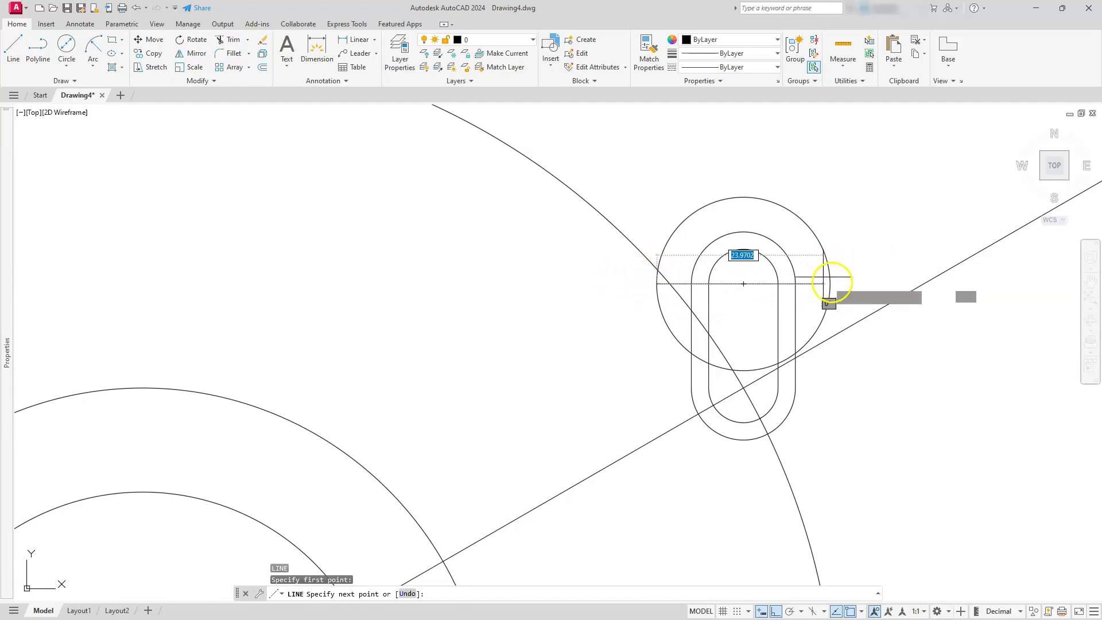
click(829, 283)
key(Escape)
key(Escape)
key(Escape)
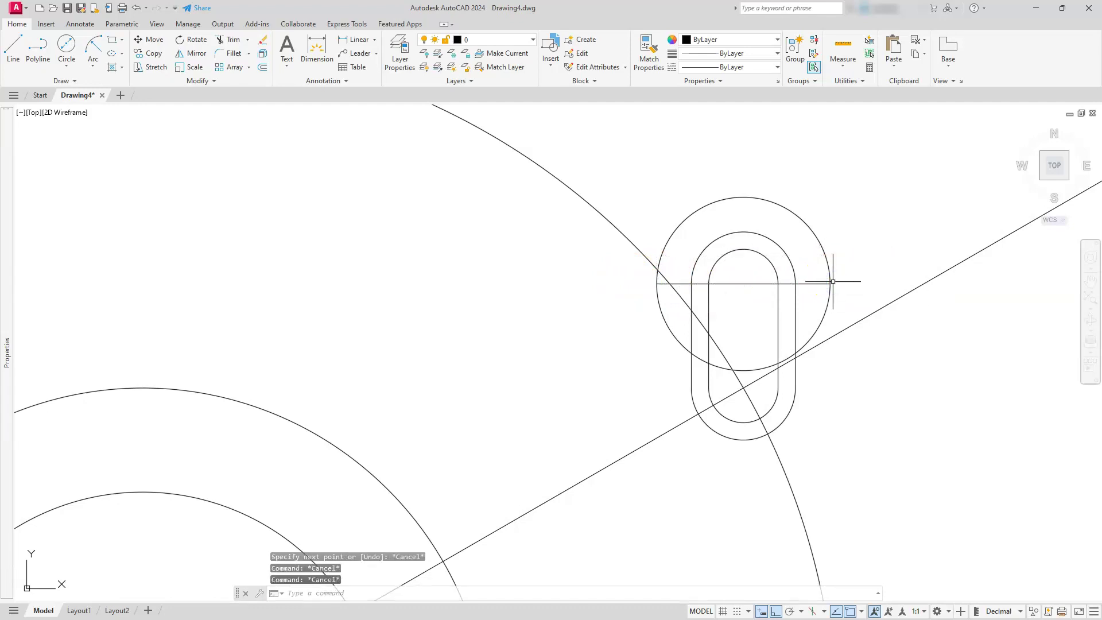
Step: Trim the line inside the slot and the circle's lower arc below the line
click(233, 39)
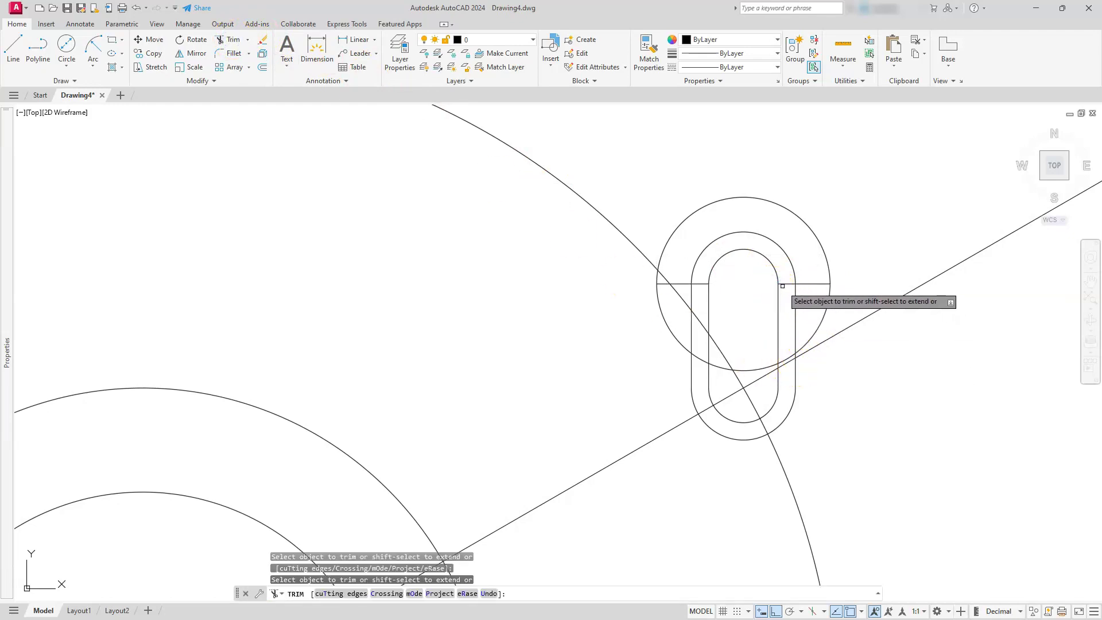
click(785, 284)
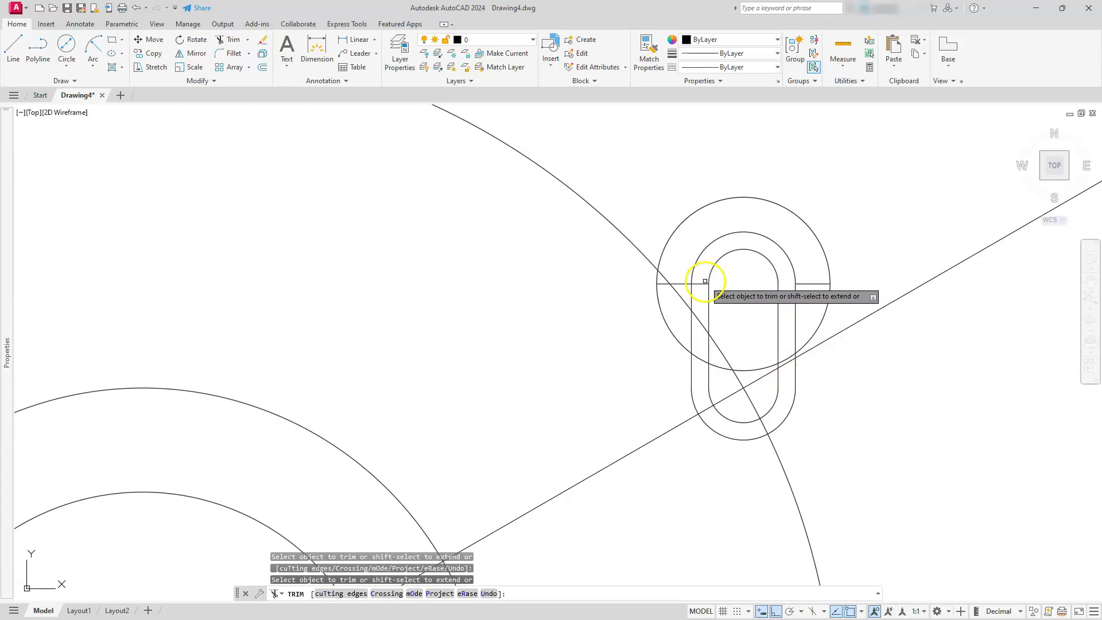
click(657, 295)
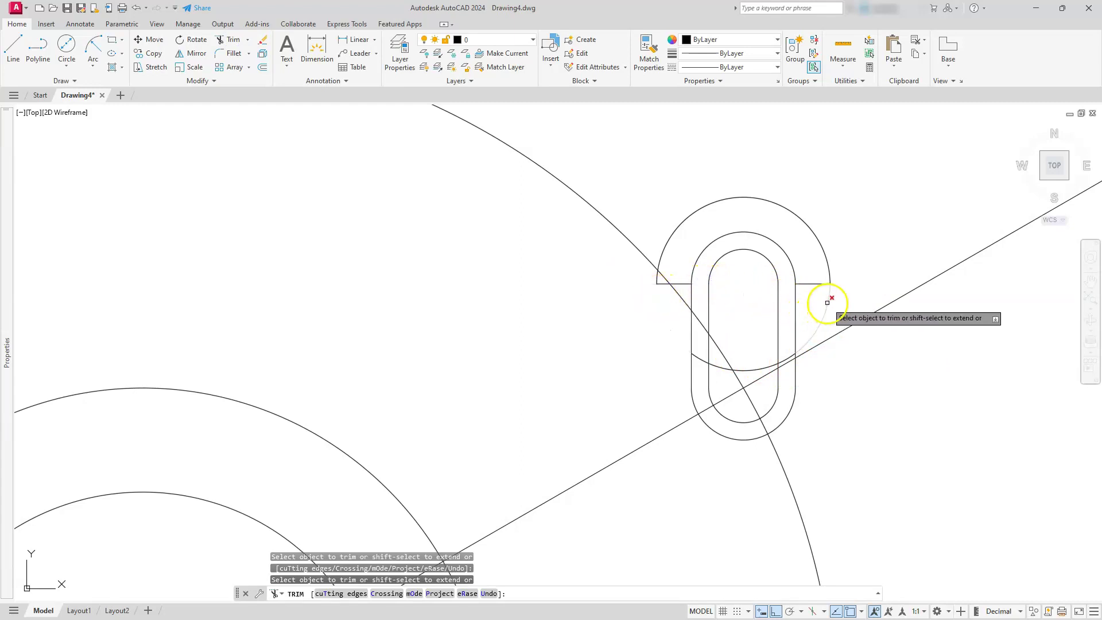
key(Escape)
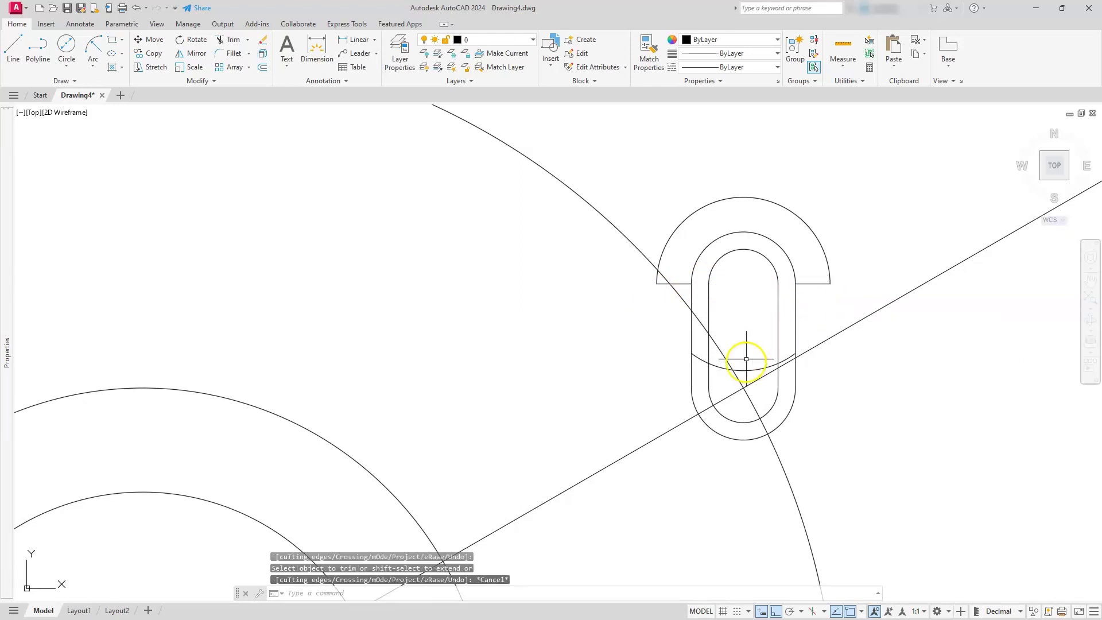
Step: Erase the leftover arc inside the slot, leaving a semicircular cap over the ring and tab
click(755, 369)
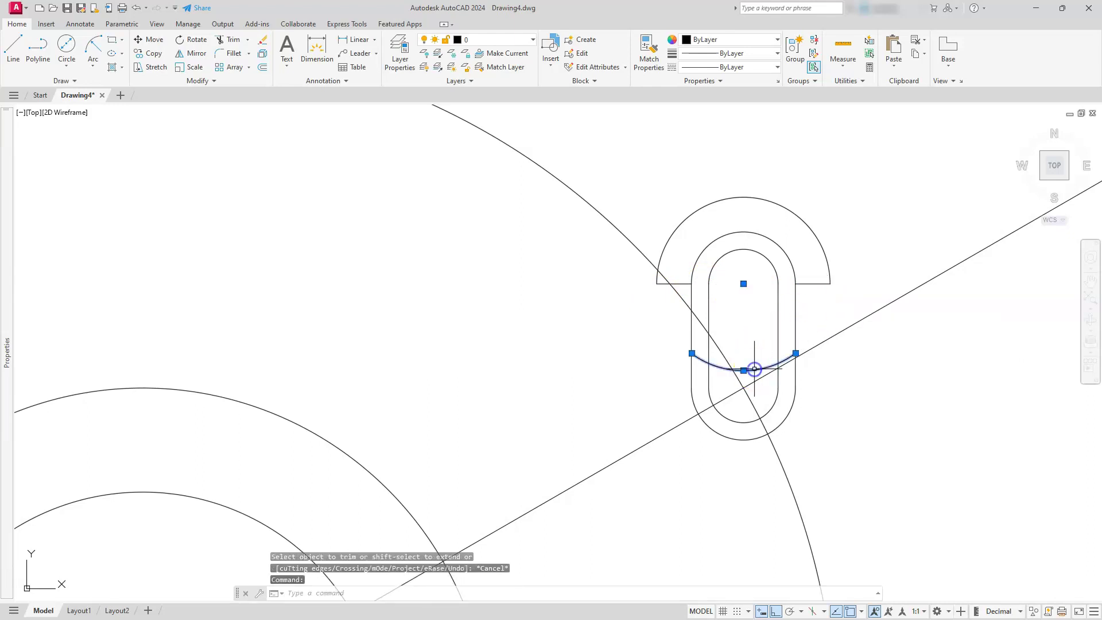
key(Delete)
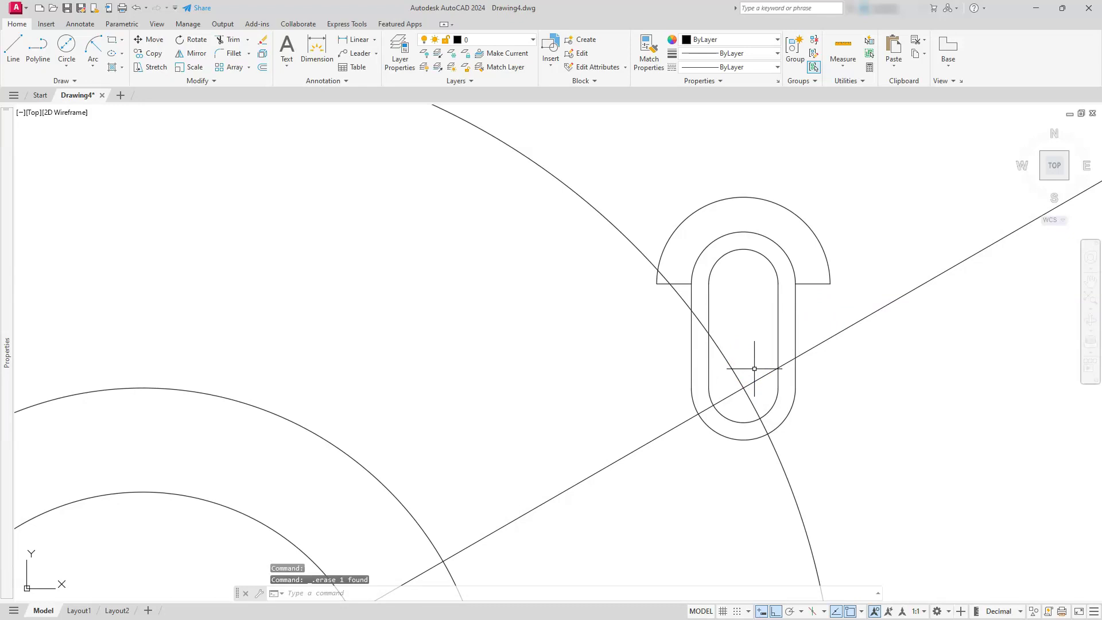
scroll(754, 369, down, 3)
middle_drag(645, 458, 691, 408)
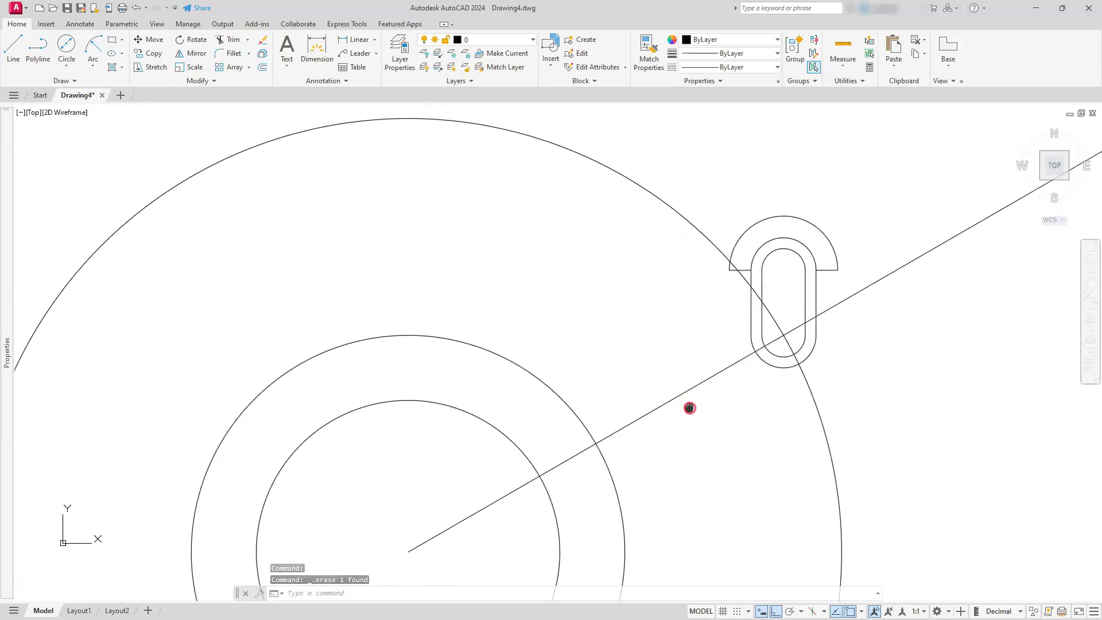
scroll(737, 360, up, 3)
middle_drag(737, 359, 734, 376)
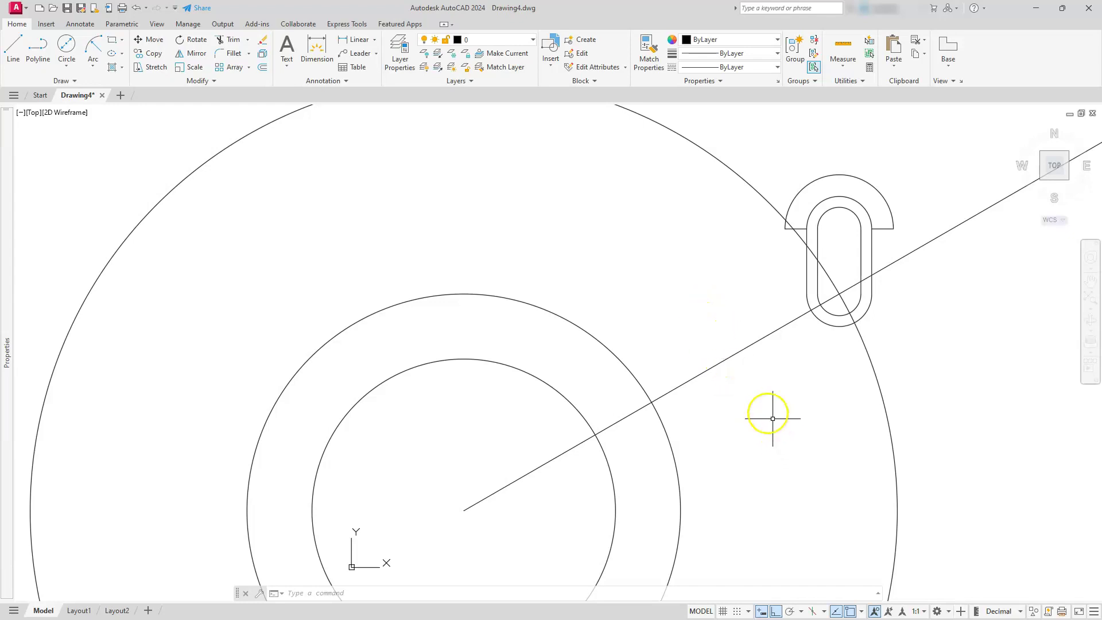
Step: Offset the inclined arm centre line 7.5 units to both sides to outline the arm
click(261, 69)
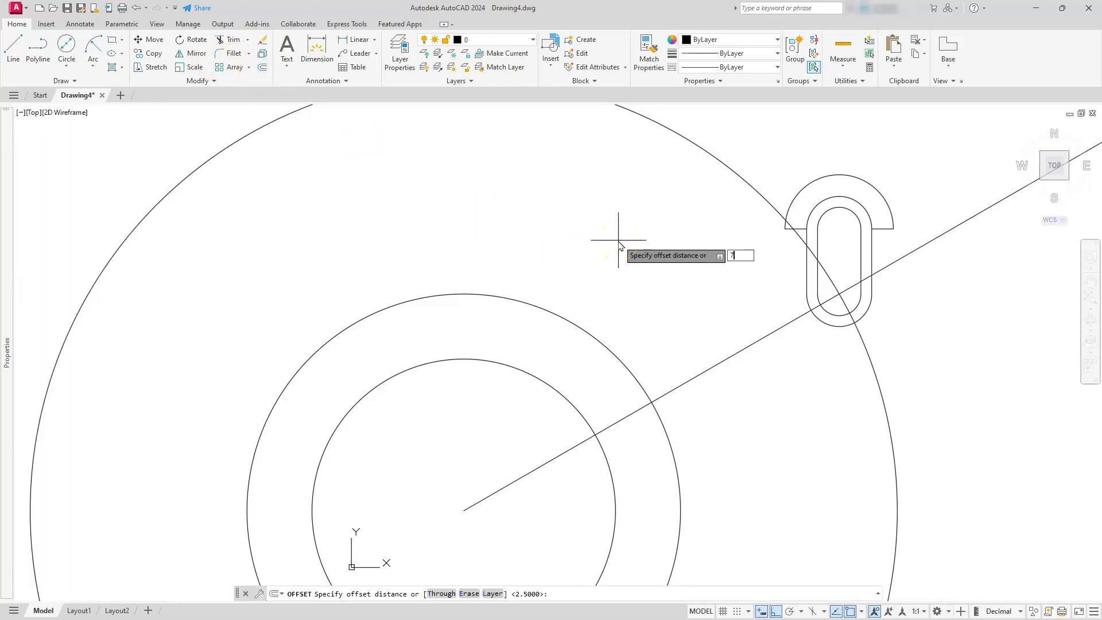
text(7.5)
key(Return)
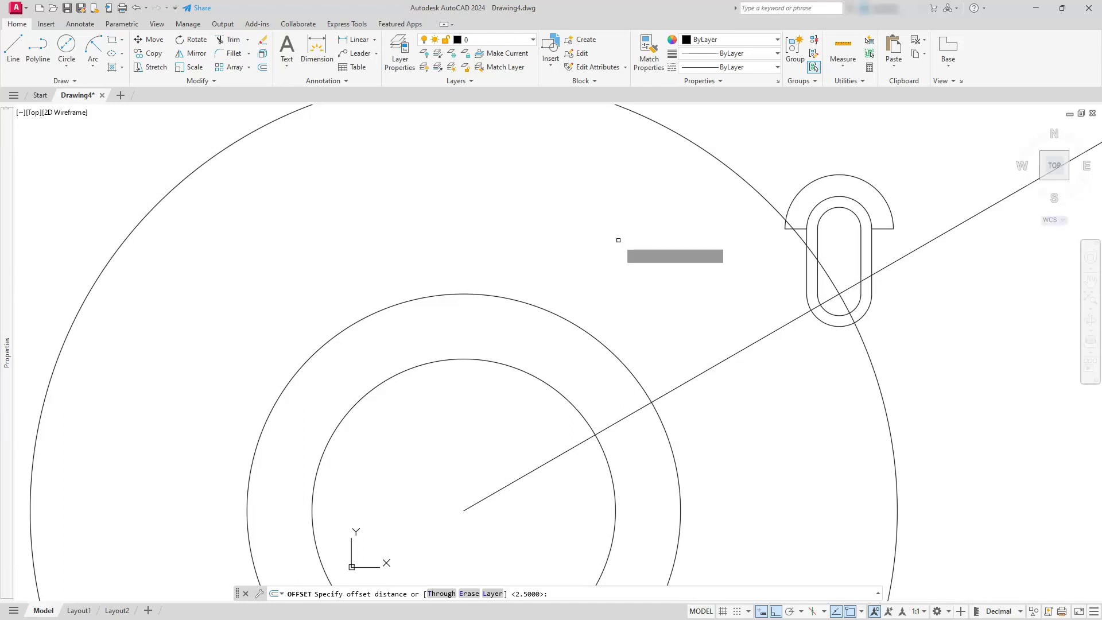
click(741, 346)
click(801, 424)
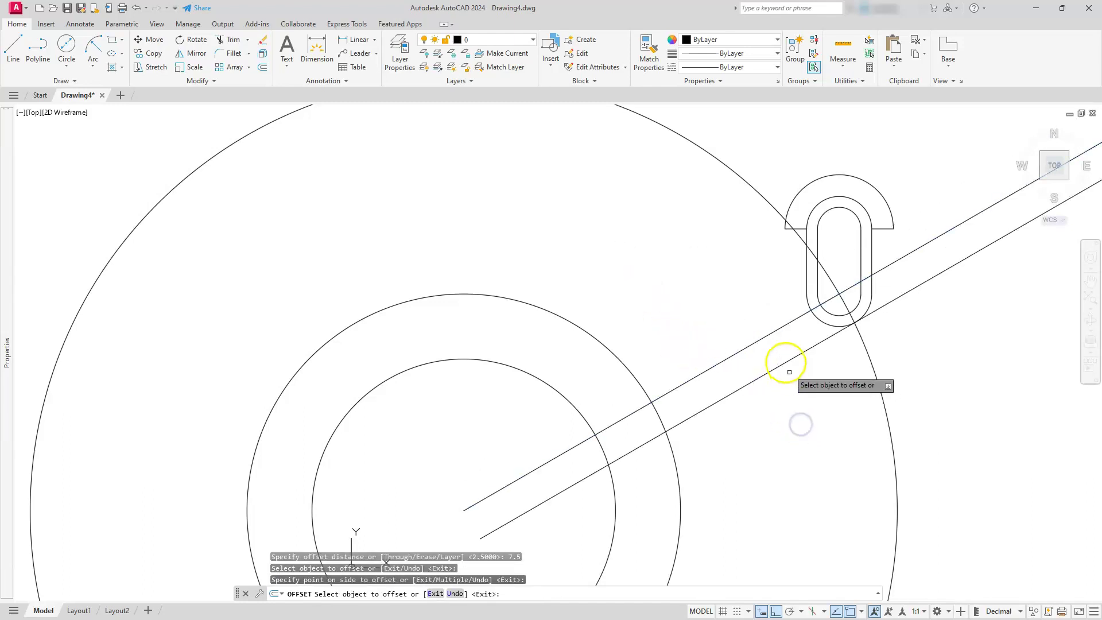
click(768, 333)
click(768, 333)
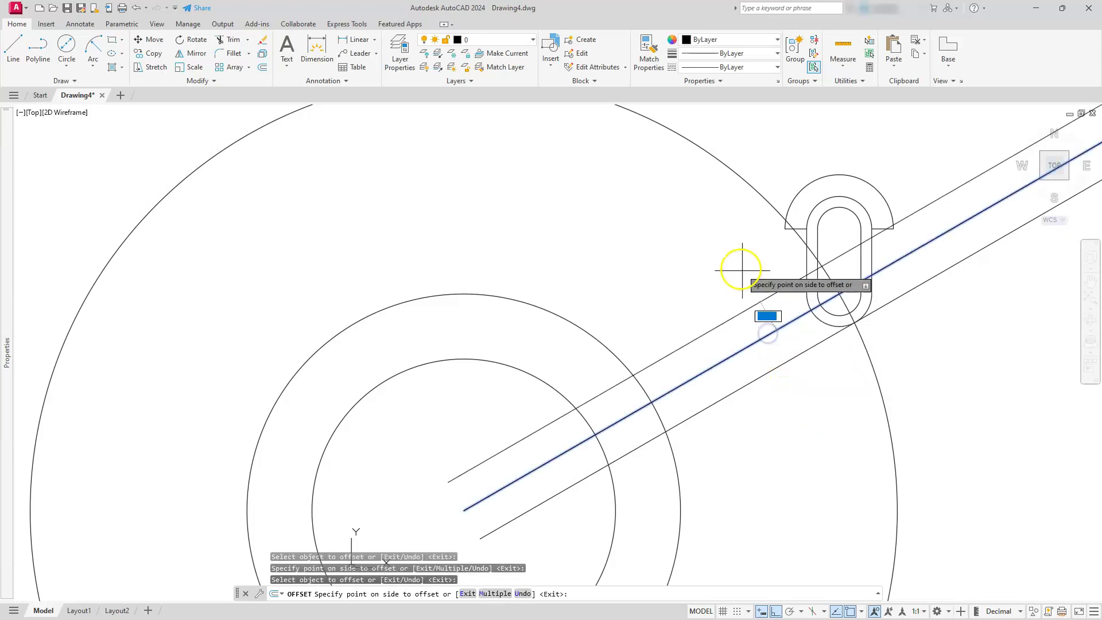
key(Escape)
key(Escape)
key(Escape)
key(Escape)
key(Escape)
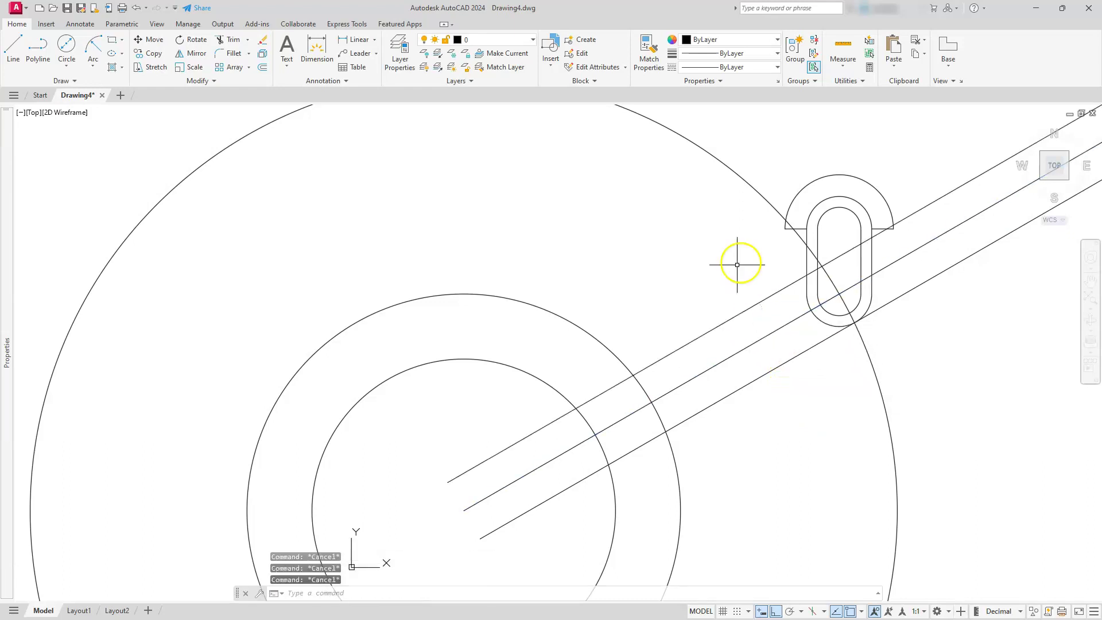
scroll(740, 267, down, 1)
scroll(736, 320, down, 1)
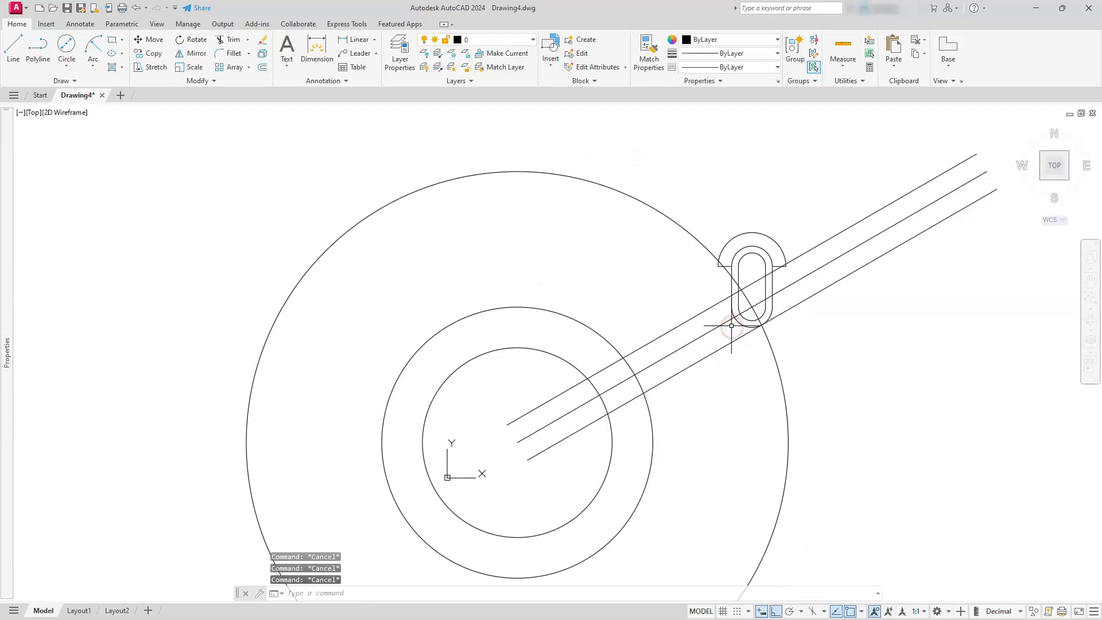
scroll(731, 325, up, 3)
scroll(731, 326, down, 3)
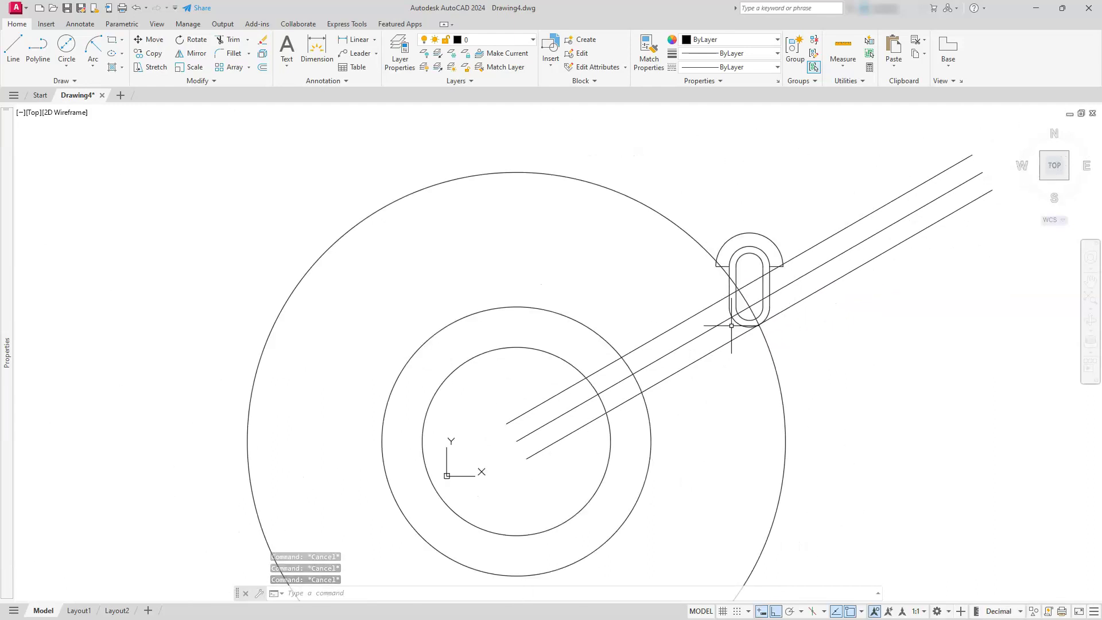
Step: Erase the 200-diameter outer construction circle and the inclined arm centre line
click(777, 337)
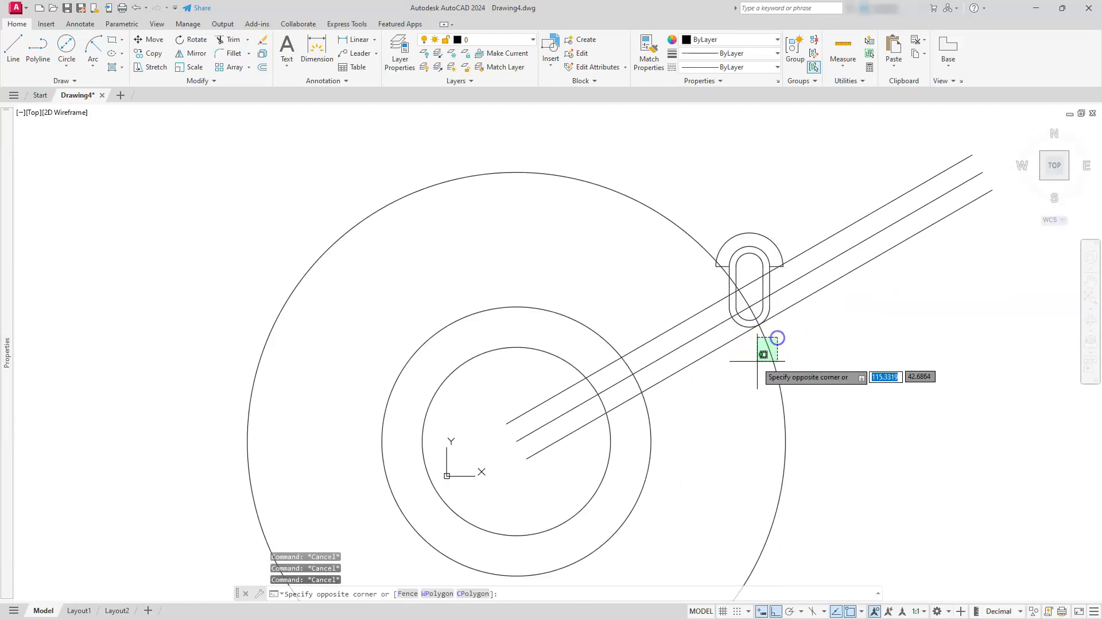
click(756, 362)
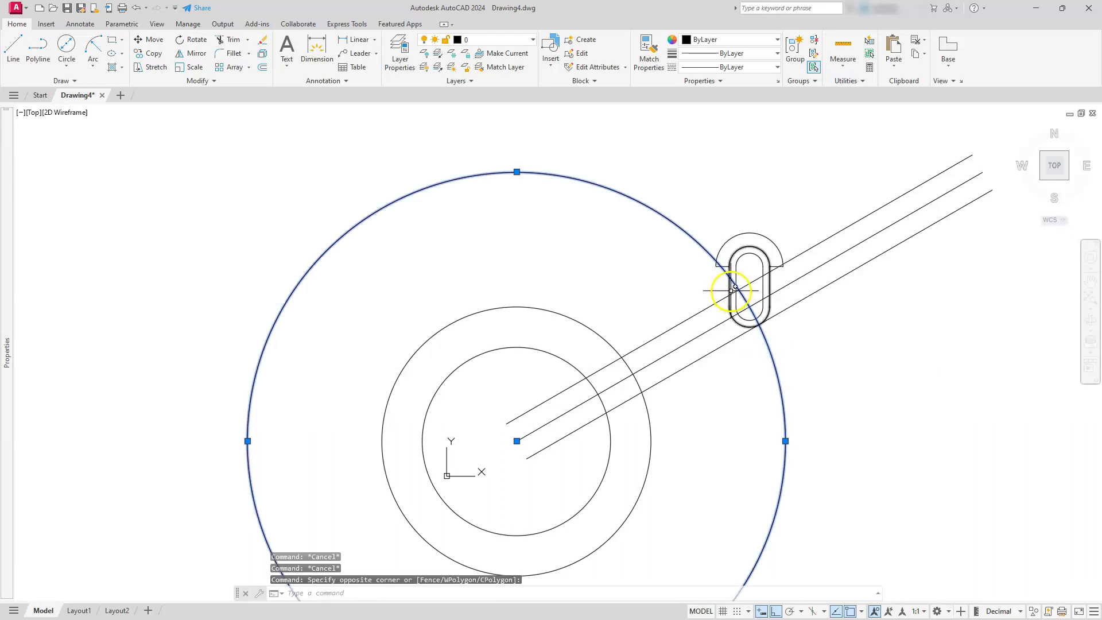
click(855, 248)
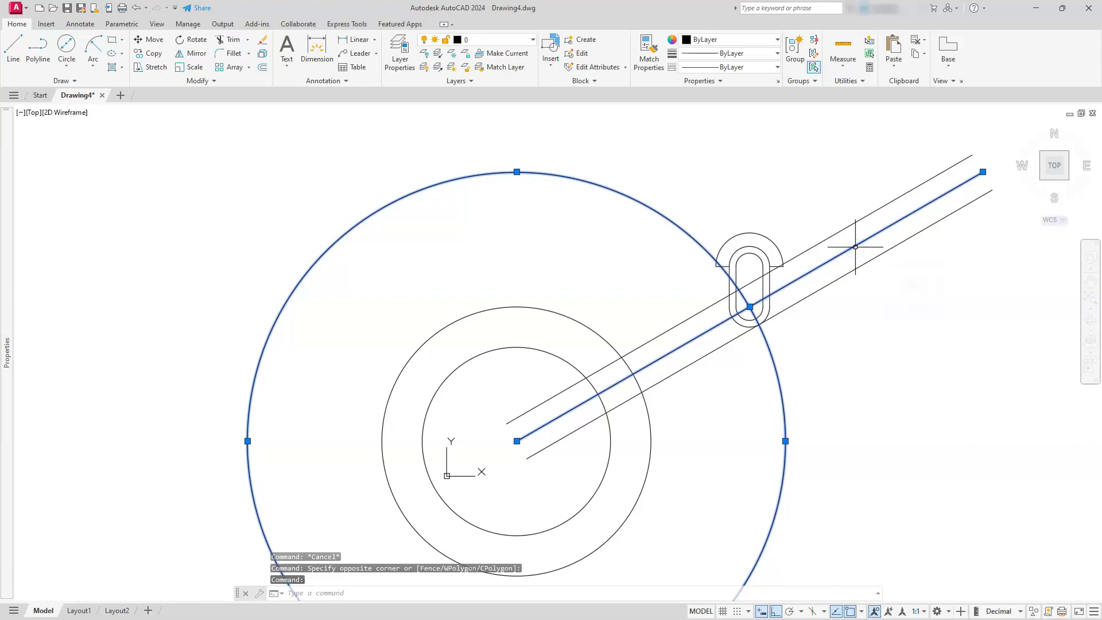
key(Delete)
scroll(752, 315, up, 4)
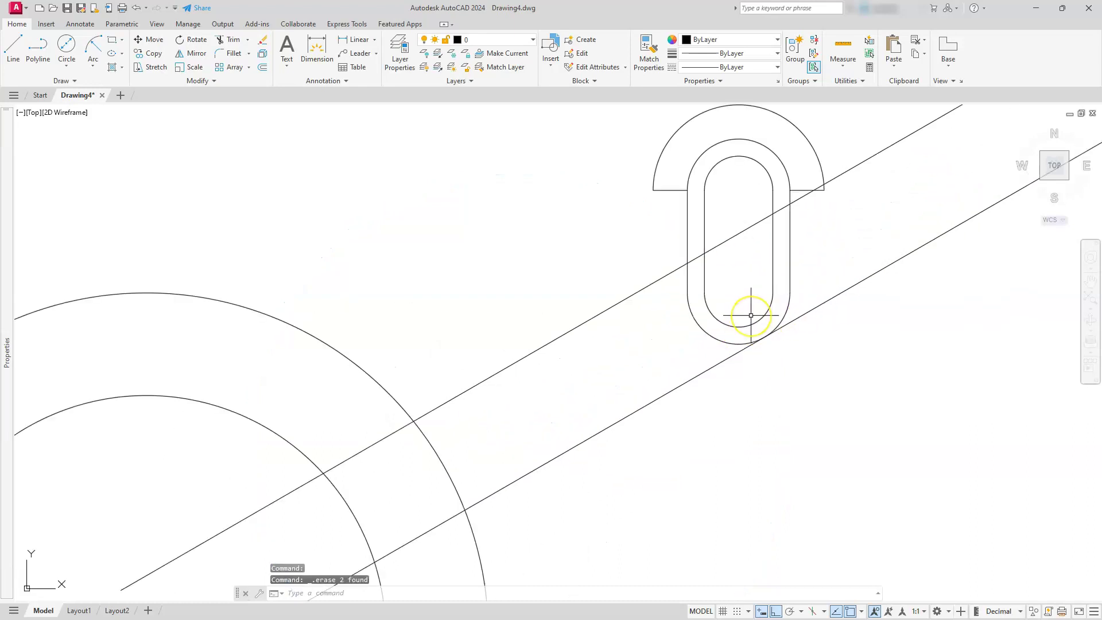
key(Escape)
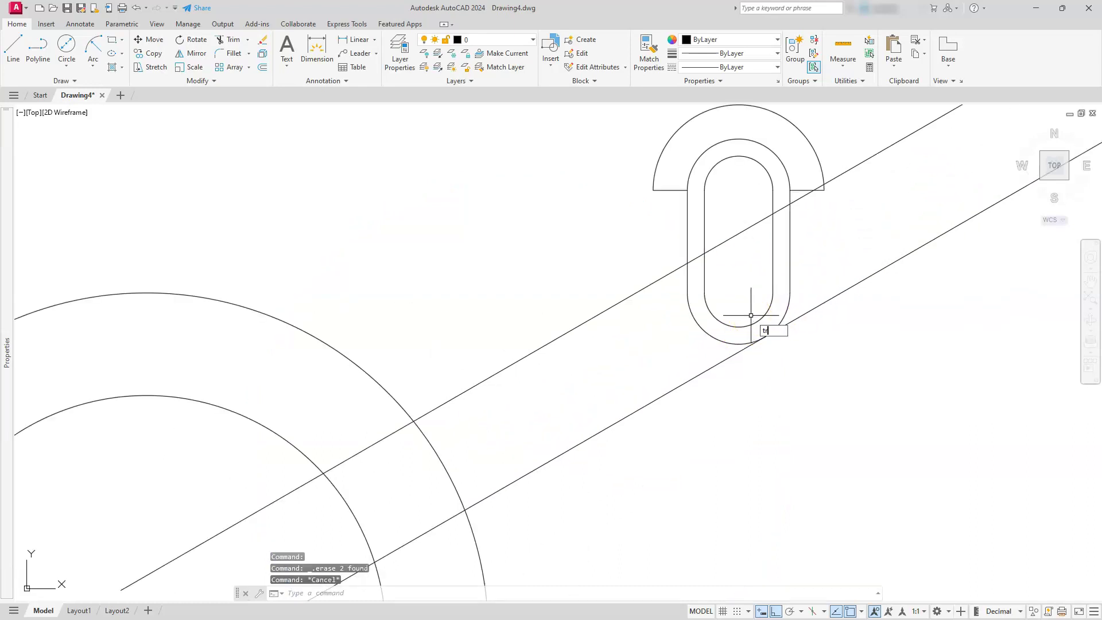
text(tr)
key(Escape)
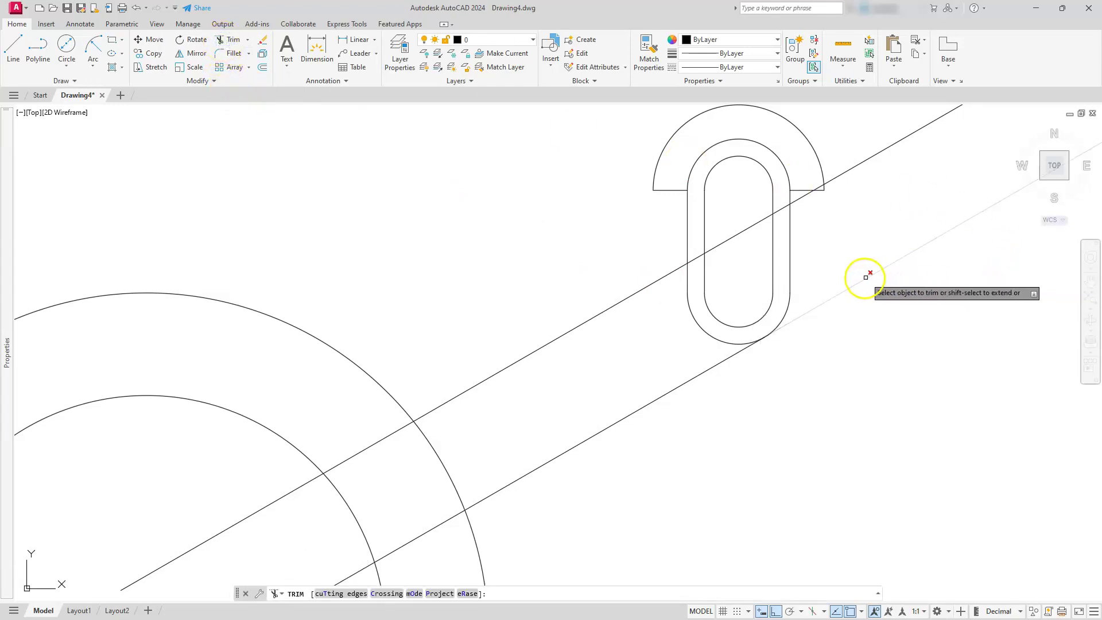
Step: Trim the arm lines beyond the slot and the slot wall pieces between them
drag(866, 278, 850, 306)
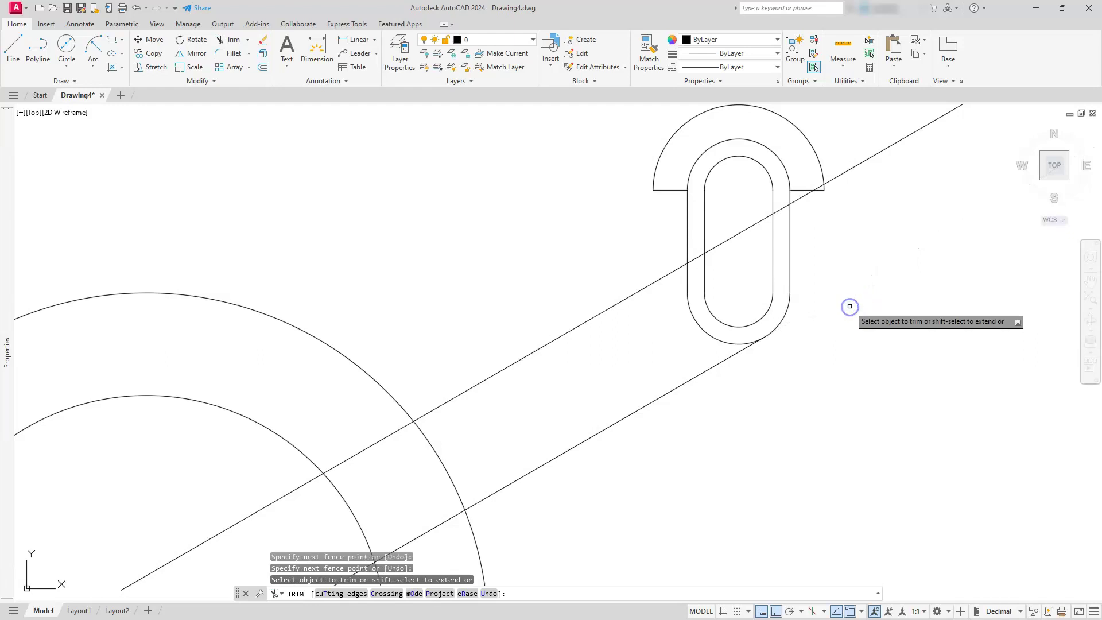
click(692, 259)
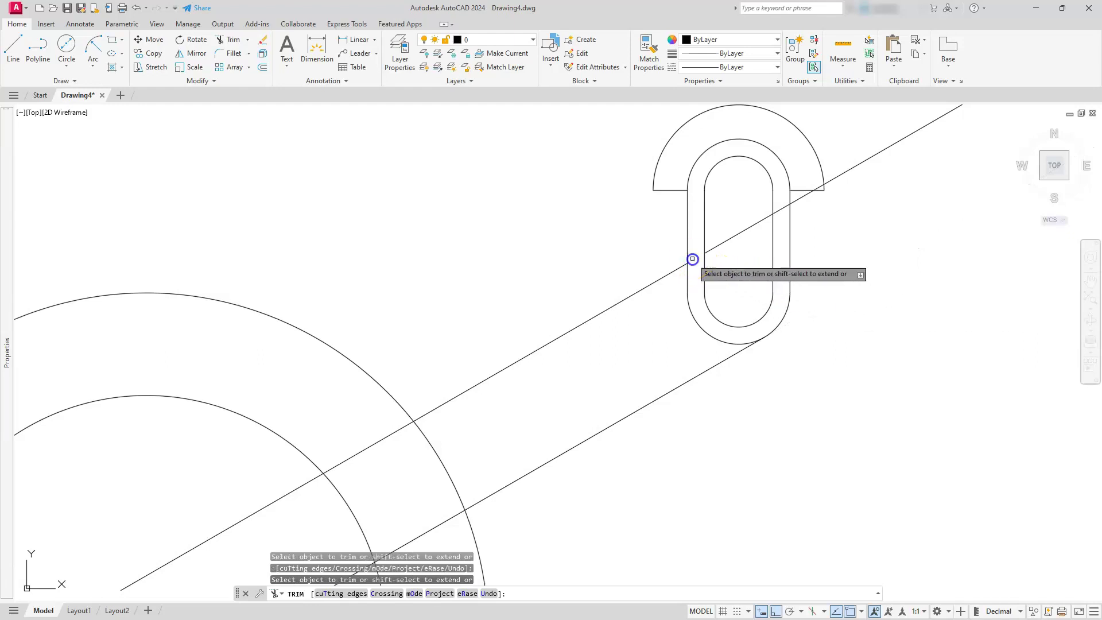
click(691, 309)
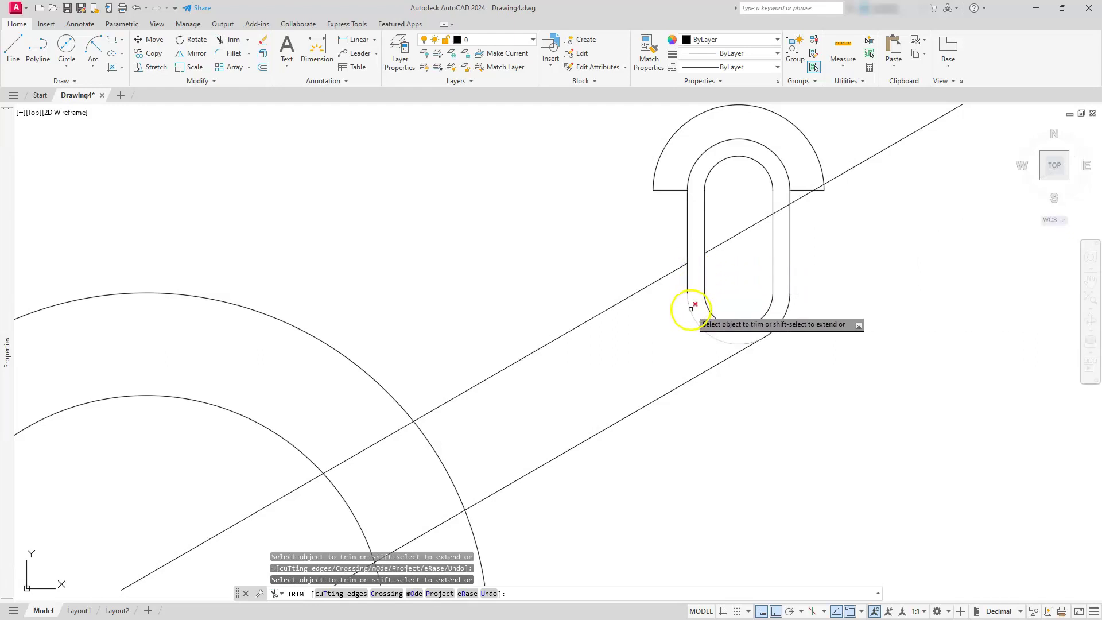
click(687, 288)
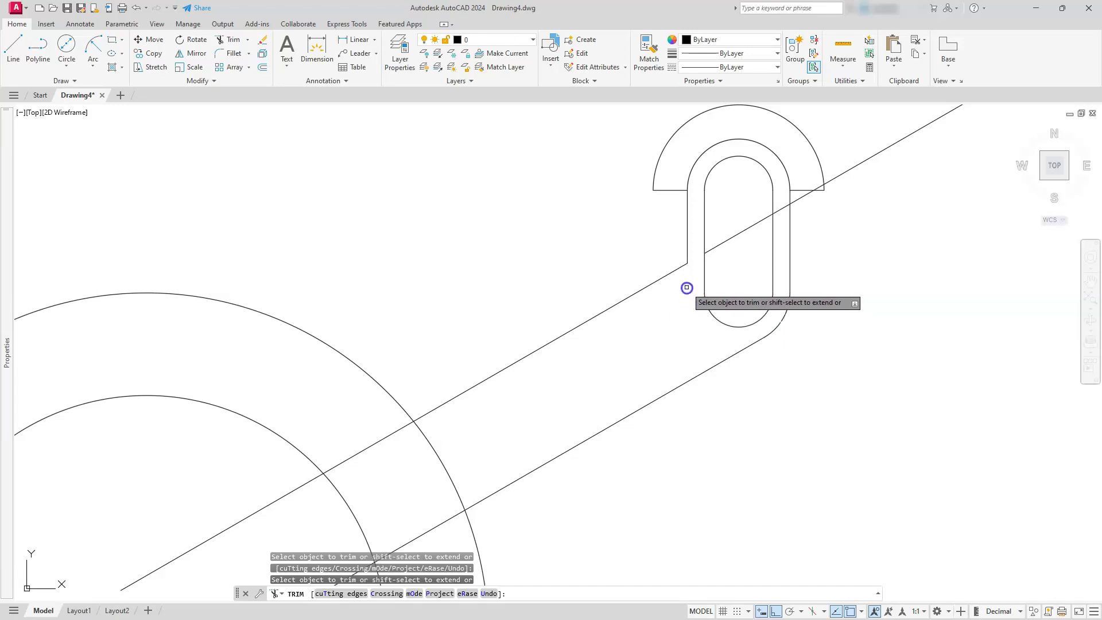
scroll(723, 280, down, 2)
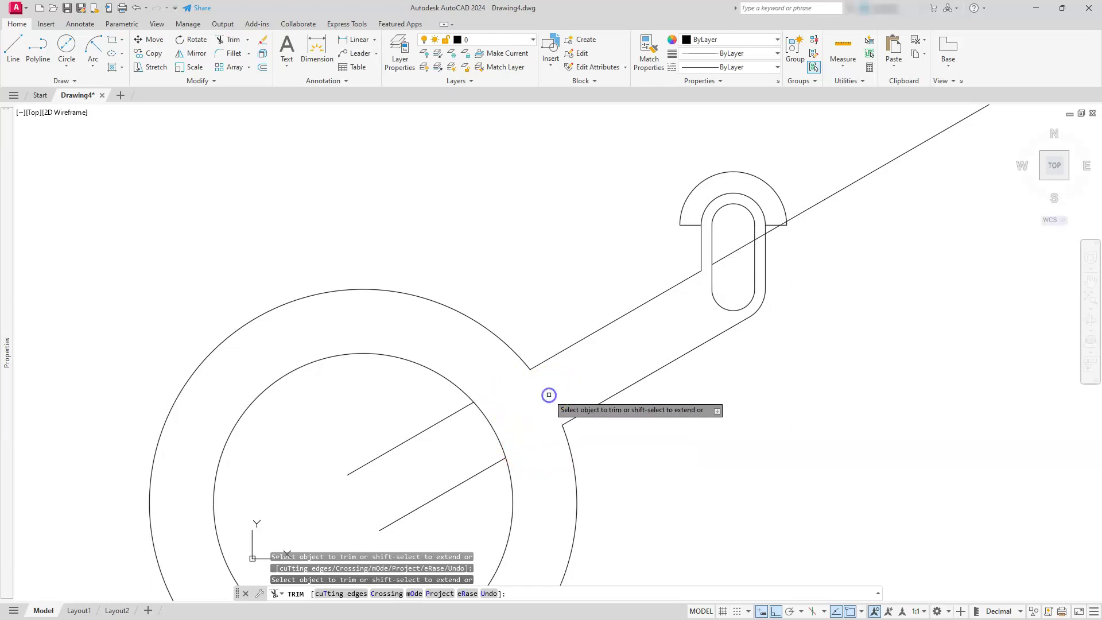
key(Escape)
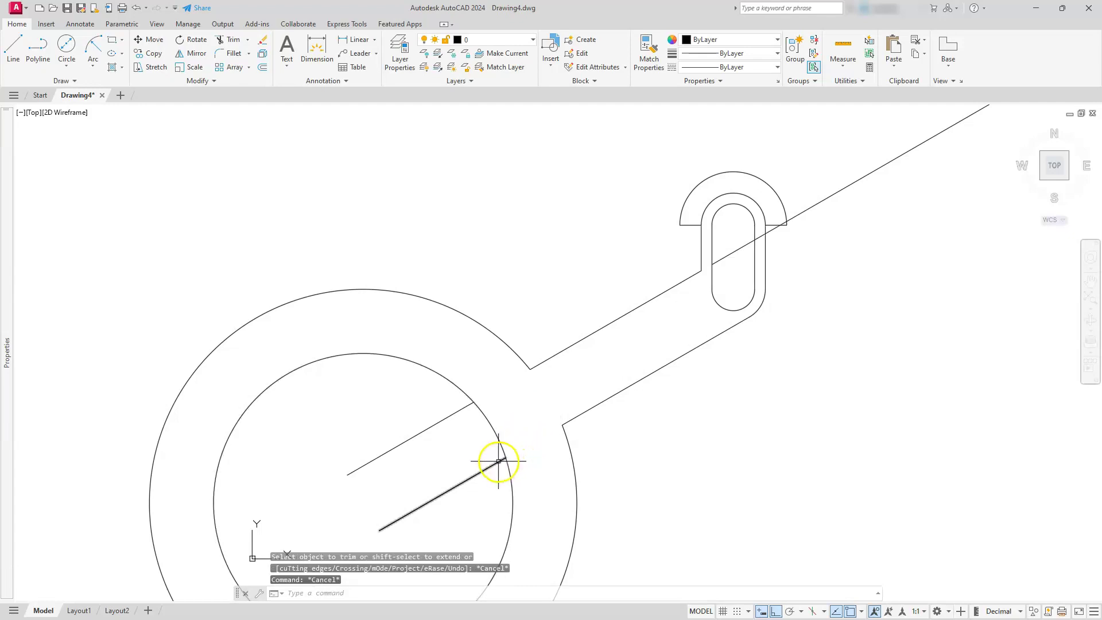
Step: Delete the three leftover arm line stubs so the arm joins the ring cleanly
click(438, 420)
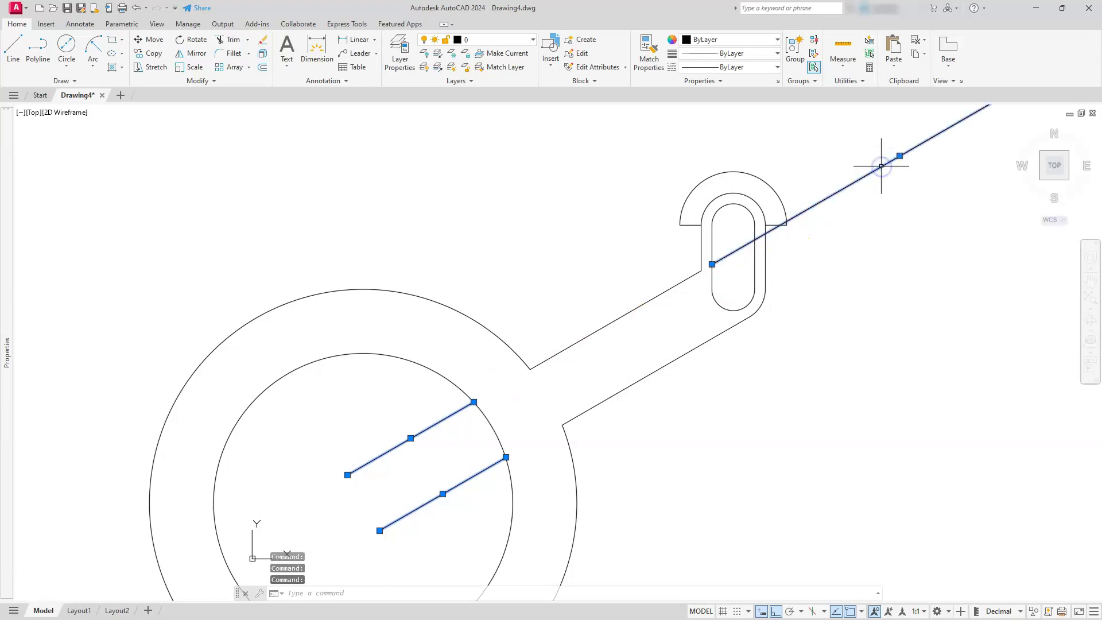
key(Delete)
scroll(821, 290, down, 4)
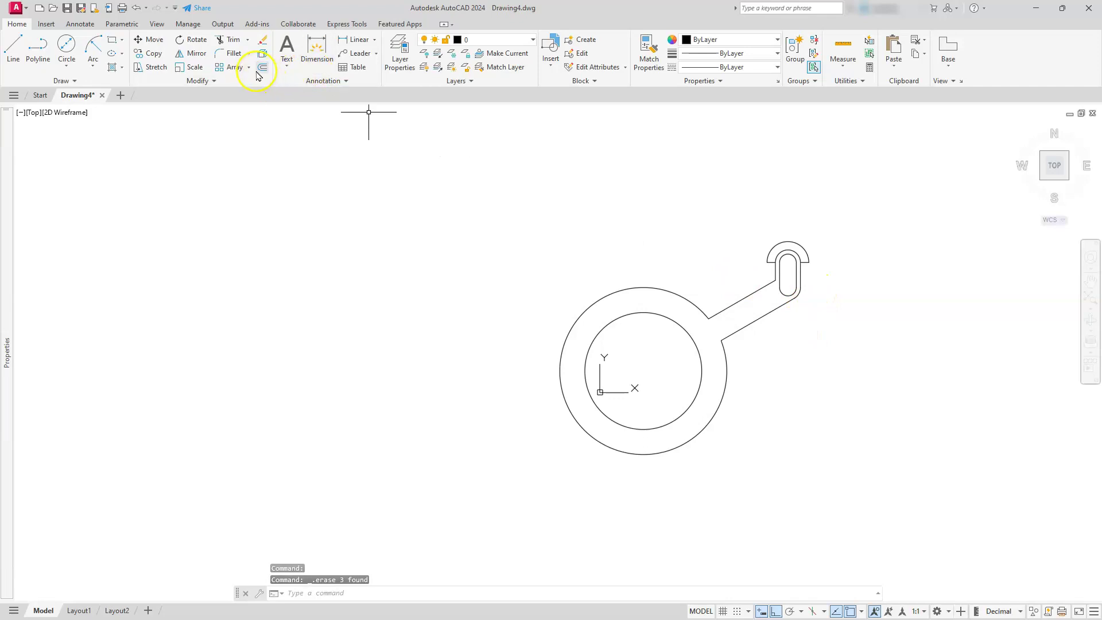
Step: Polar-array the slotted arm and tab into 6 items around the ring's centre
click(237, 68)
key(Escape)
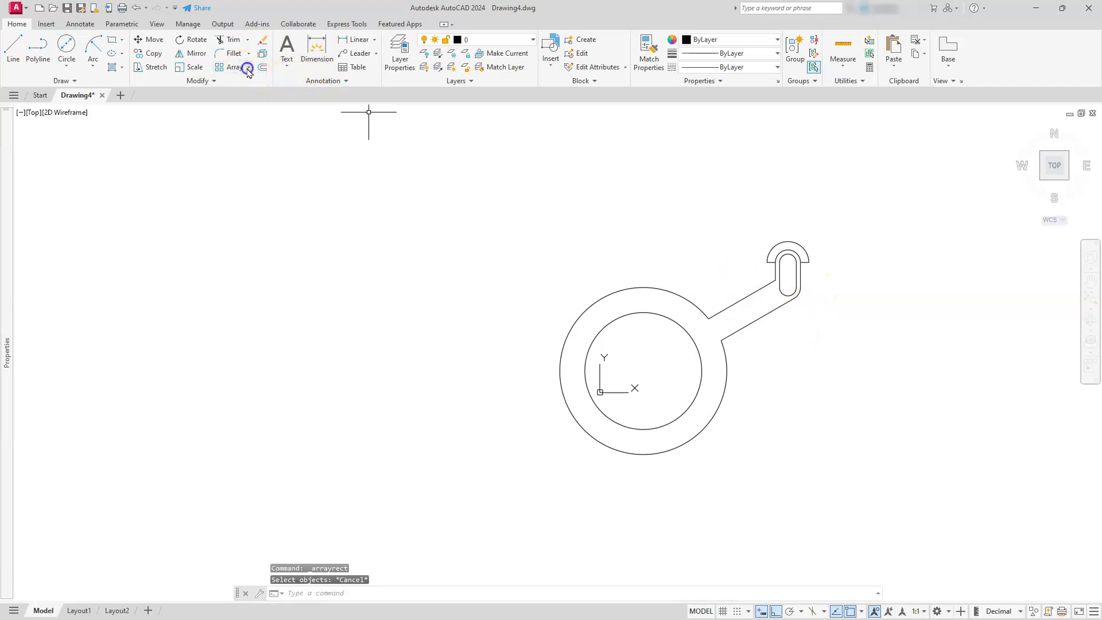
click(249, 67)
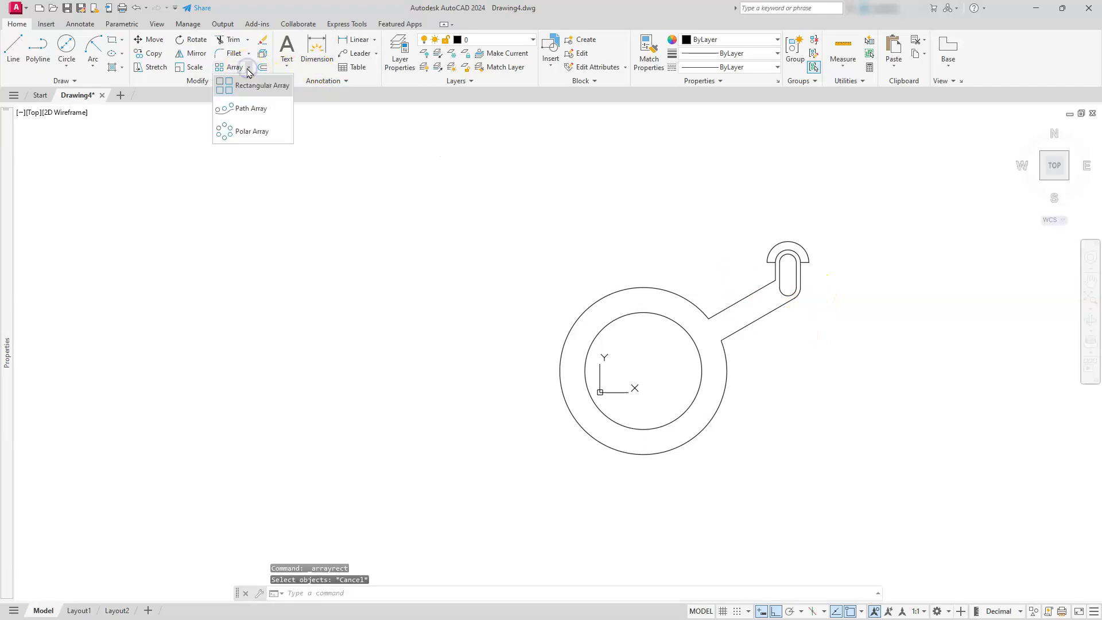
click(242, 131)
click(850, 217)
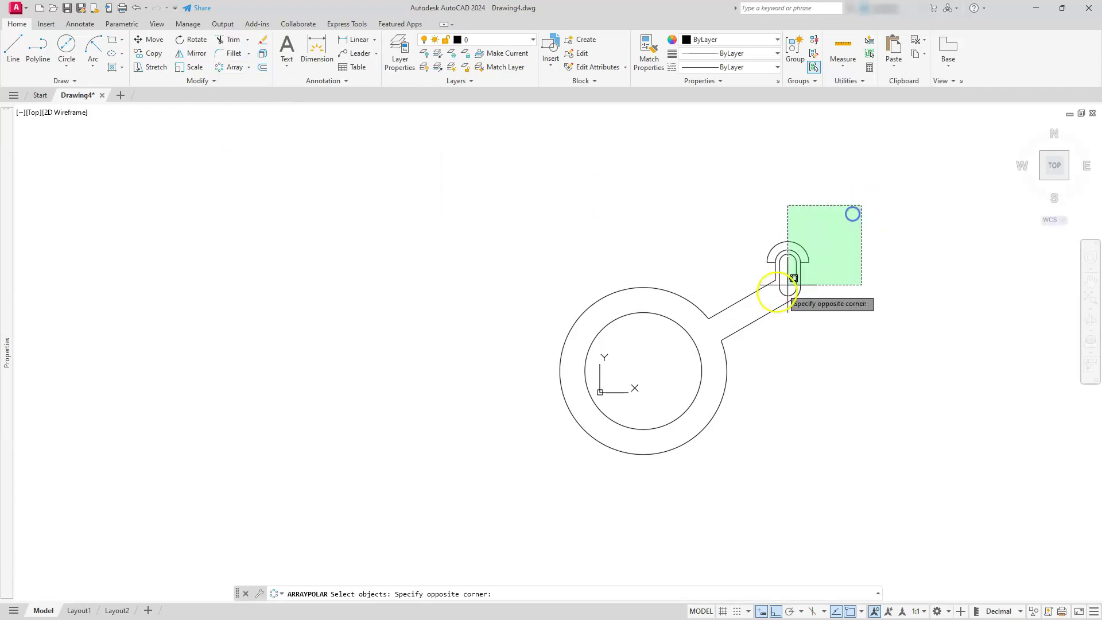
click(742, 339)
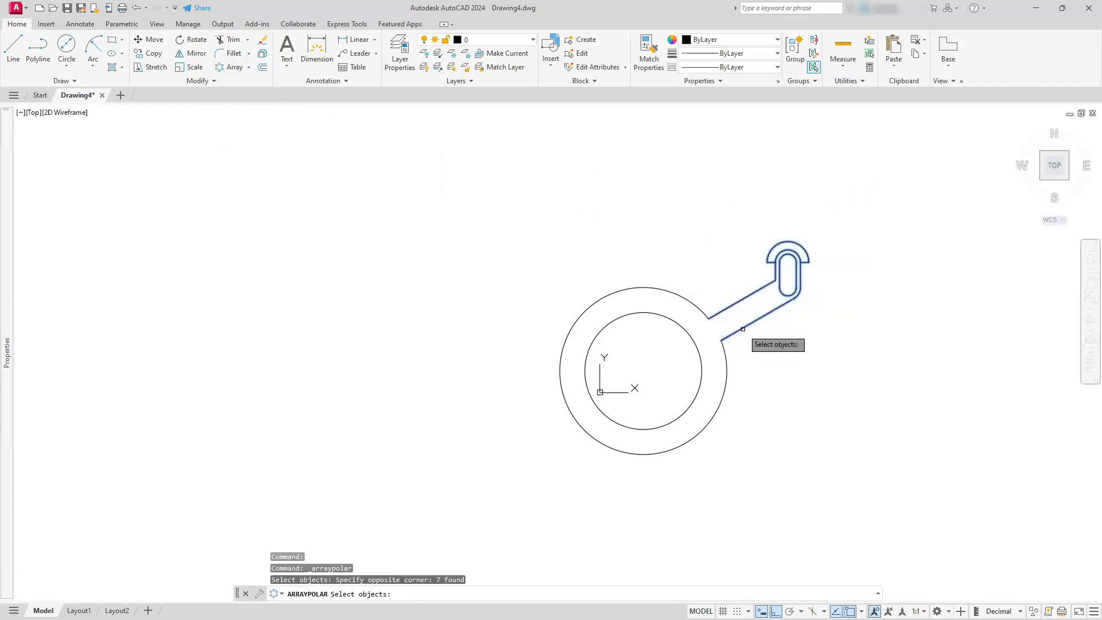
key(Return)
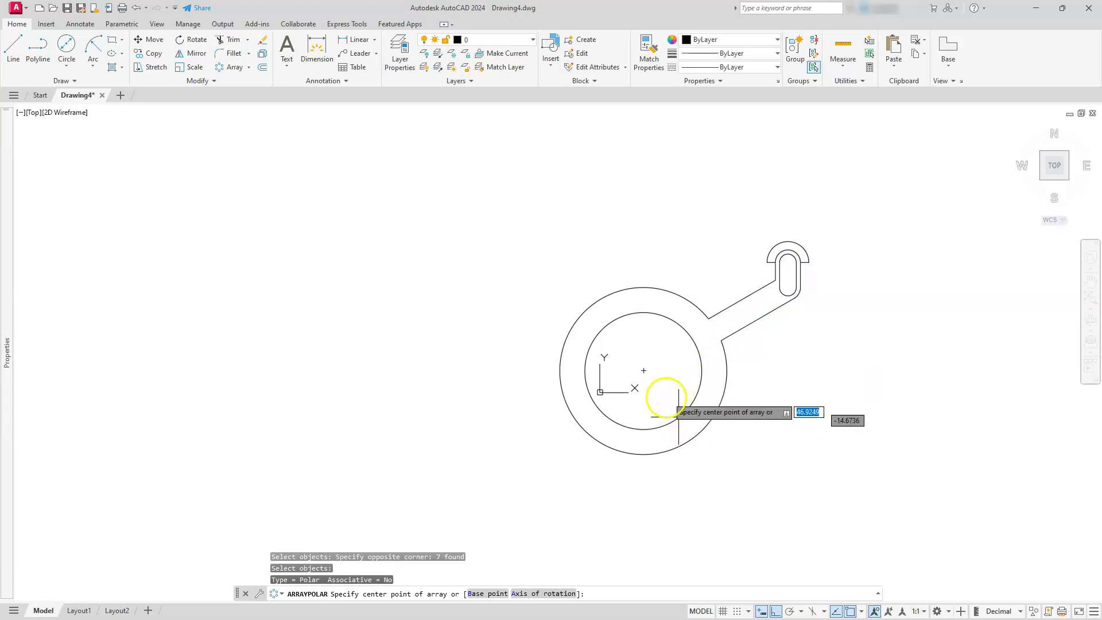
click(644, 371)
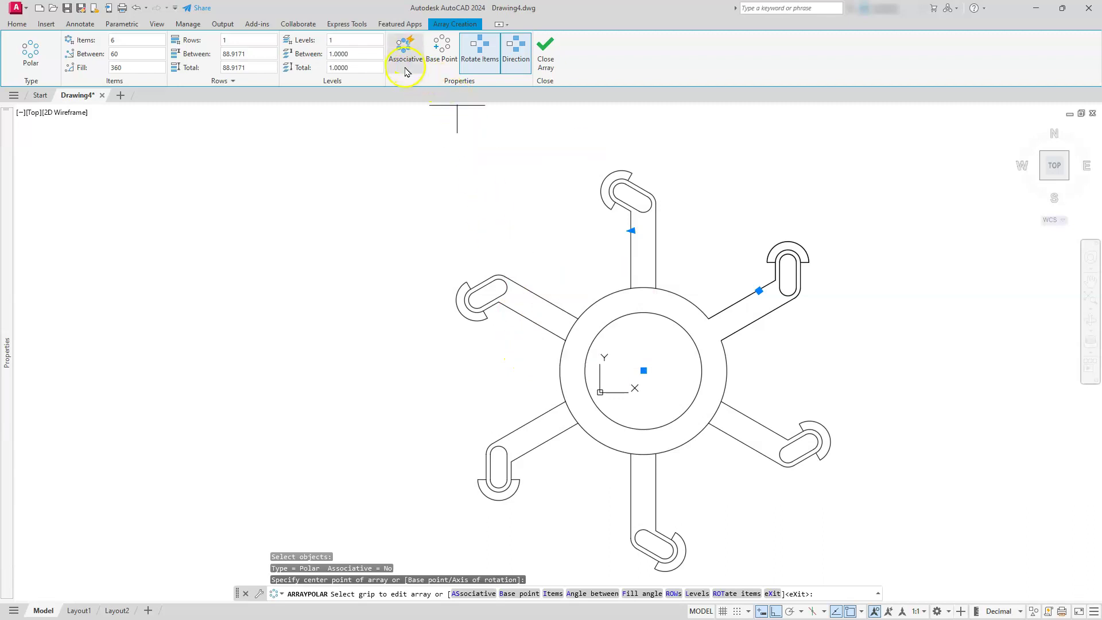
click(546, 53)
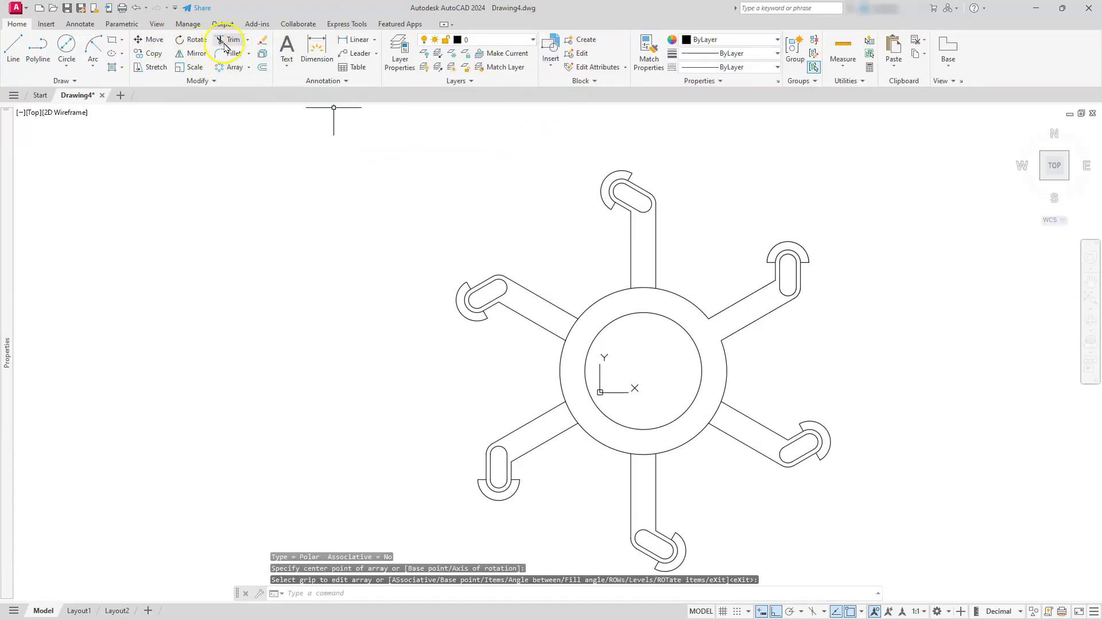
Step: Trim the outer-ring arcs inside each arm opening so the arms merge into the ring
click(225, 41)
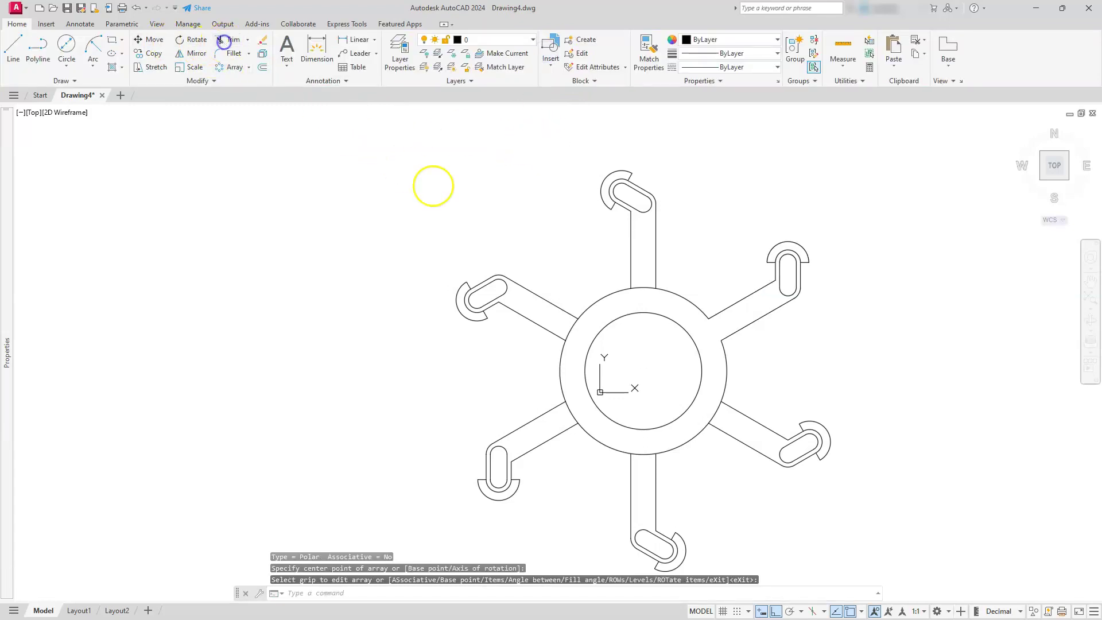
click(643, 284)
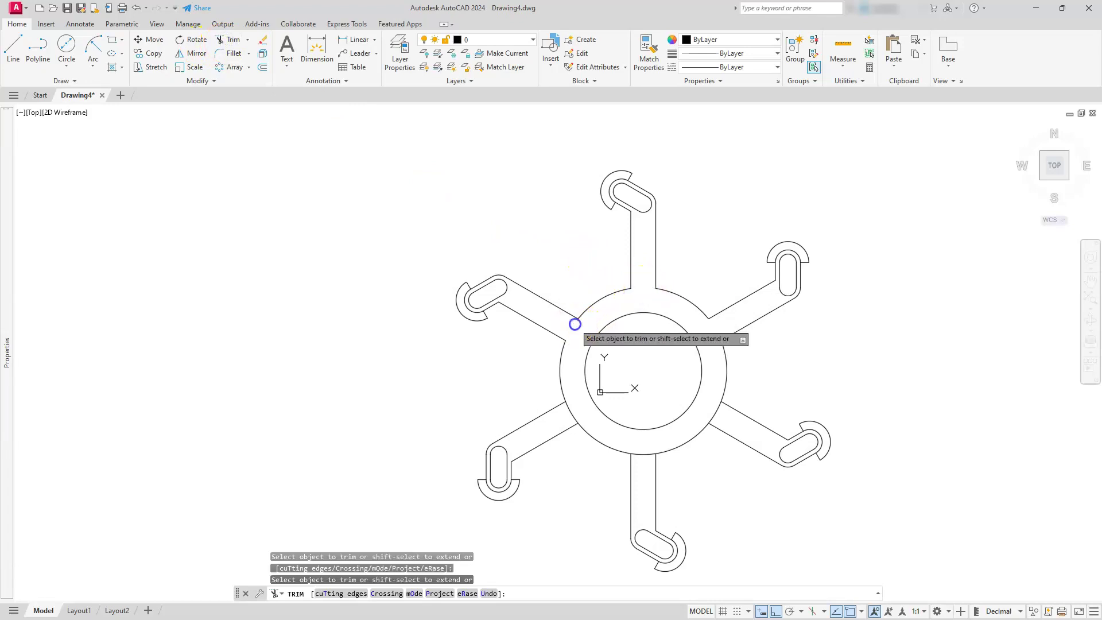
click(571, 411)
click(650, 453)
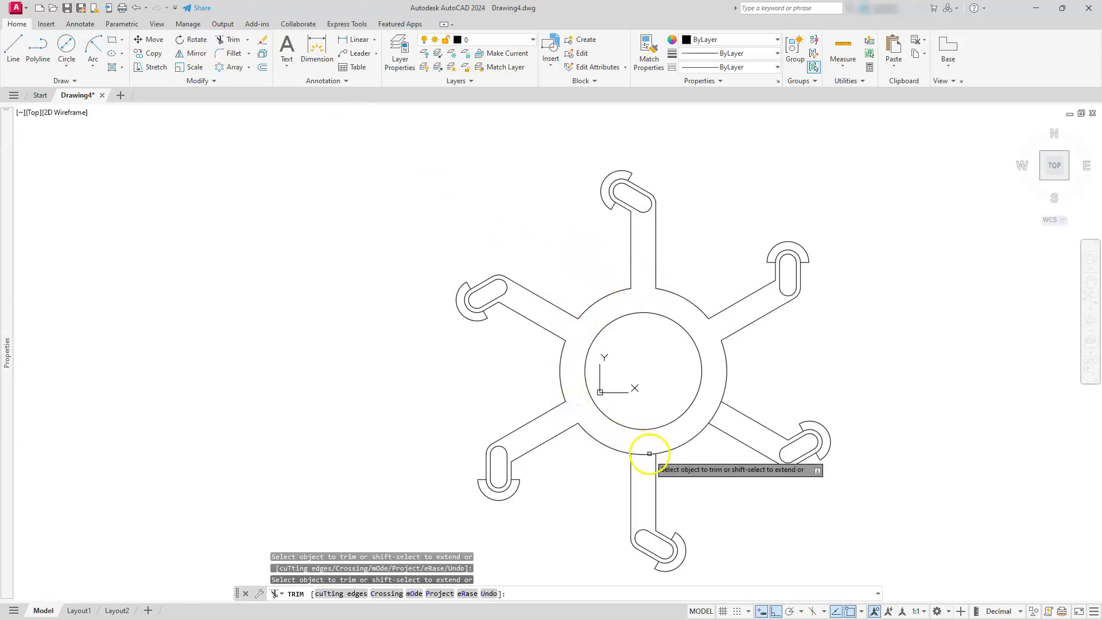
click(649, 453)
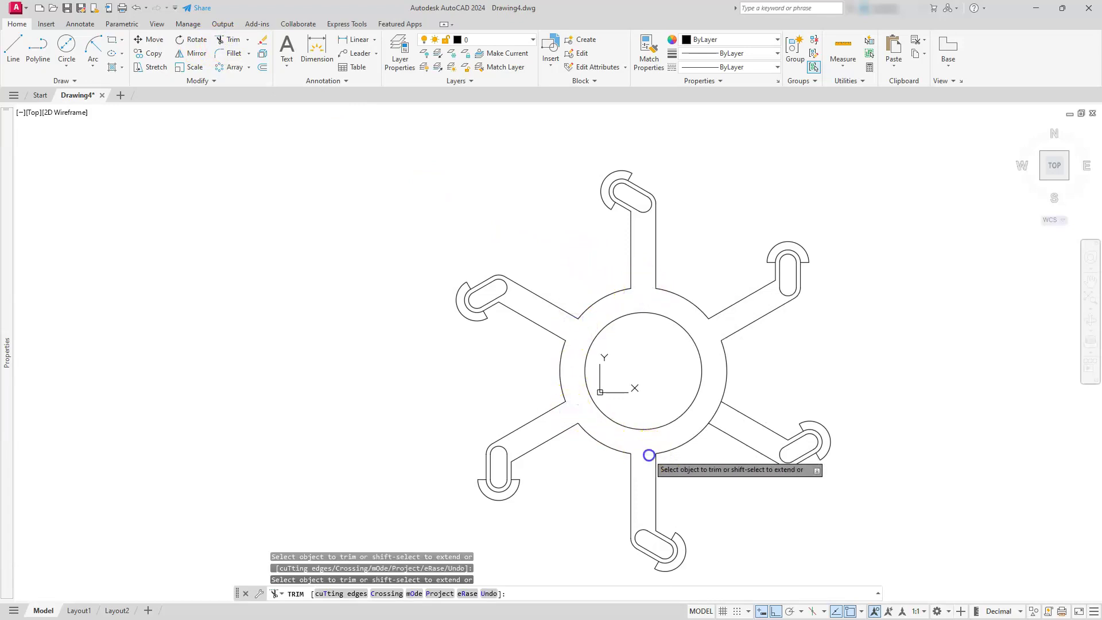
click(713, 416)
key(Escape)
key(Escape)
key(Escape)
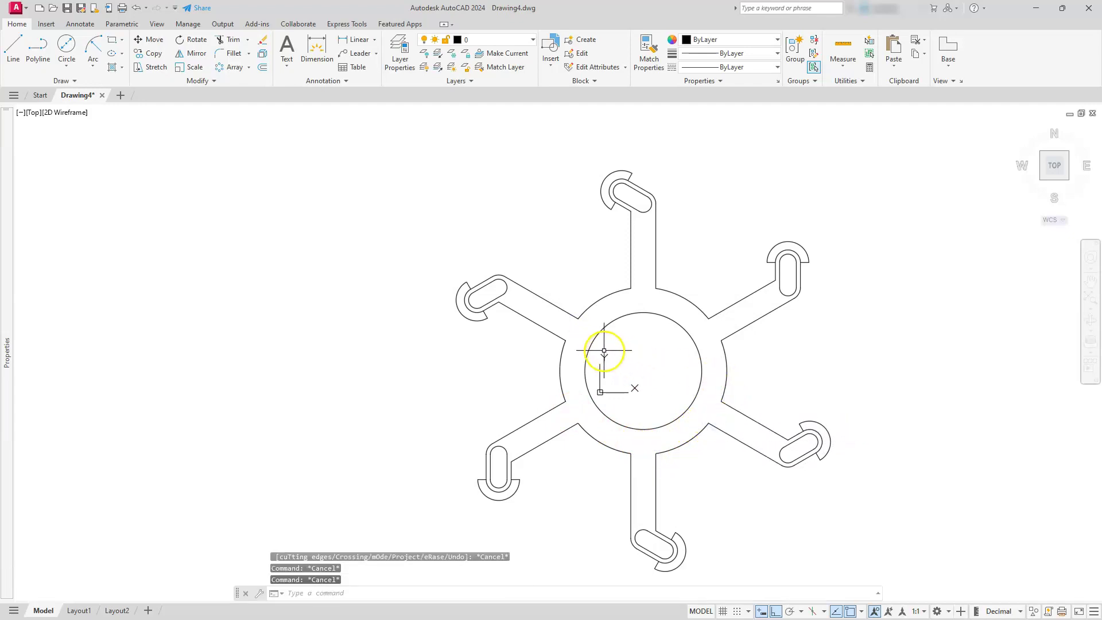